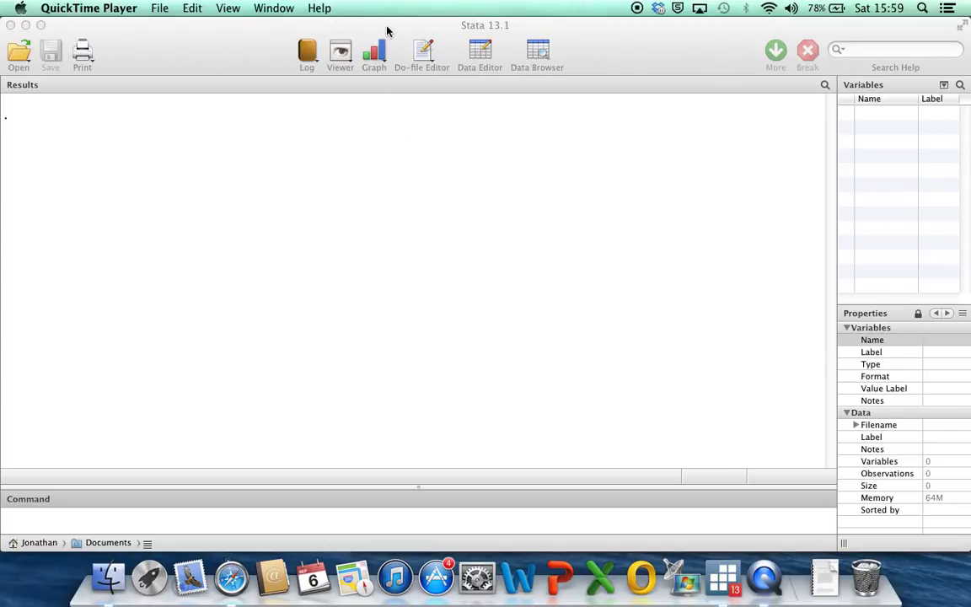
Bring Stata to the front and switch to the '2014_09_06 sem cov measurement error' do-file.
left_click(385, 28)
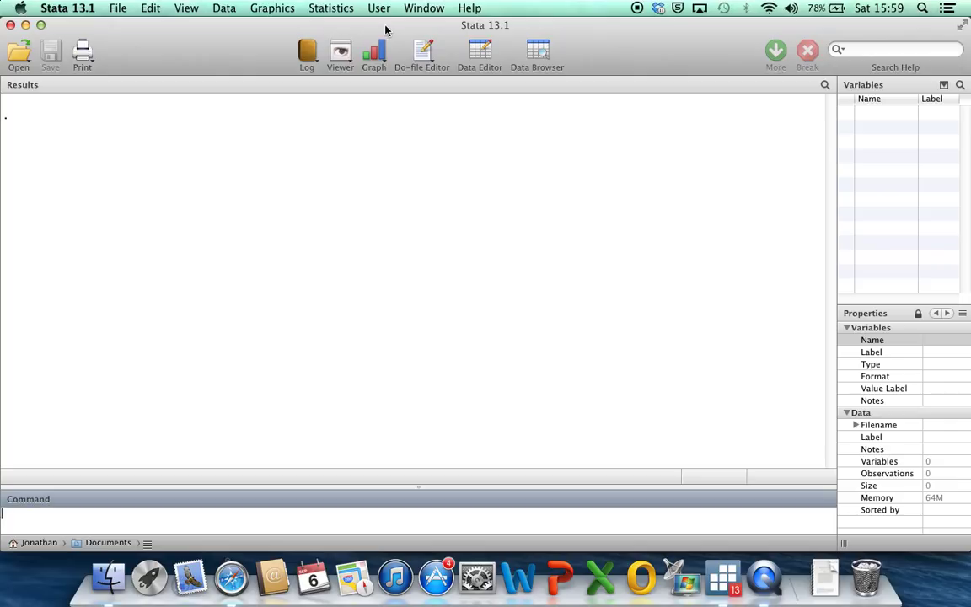
left_click(424, 8)
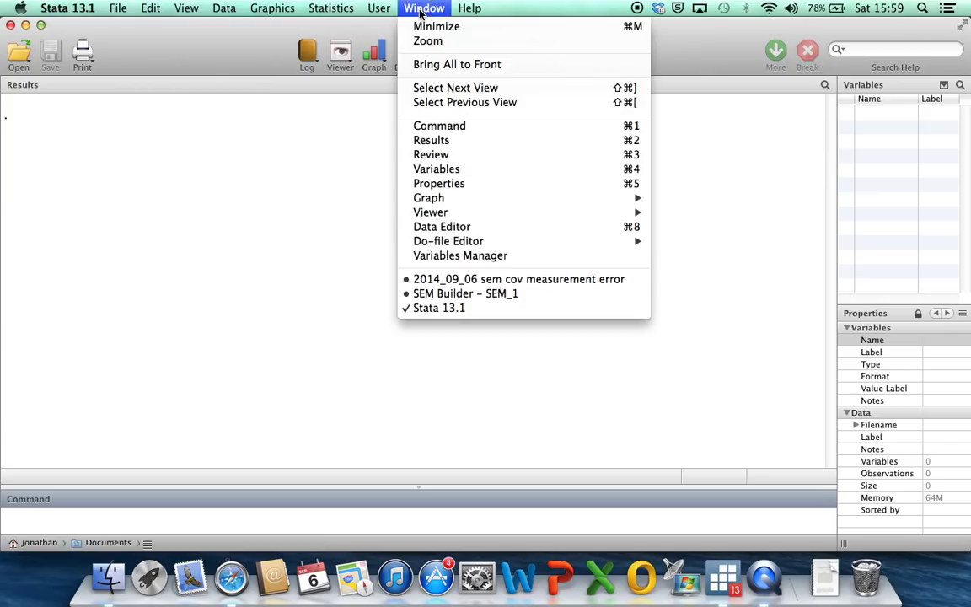
left_click(487, 285)
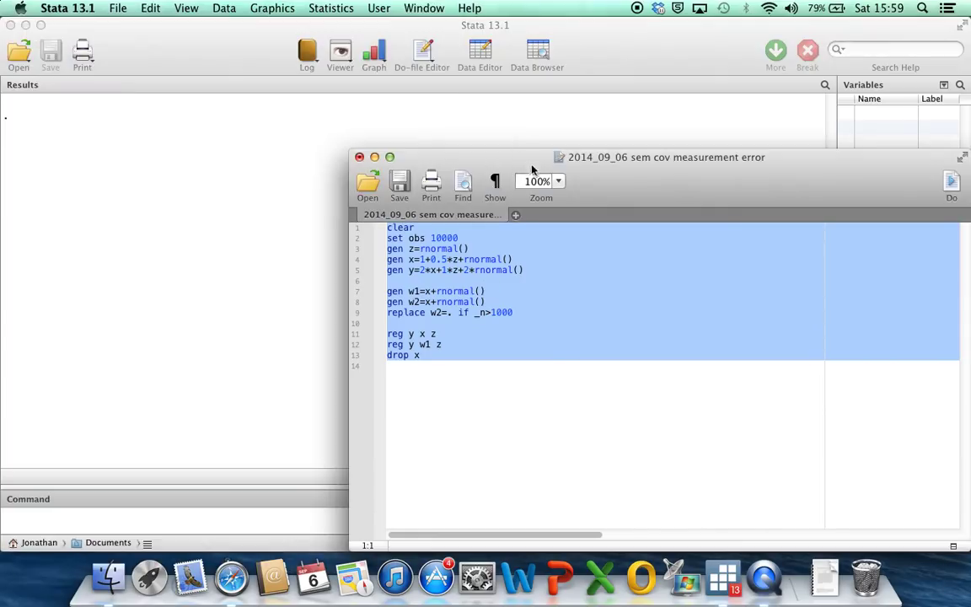
left_click(542, 354)
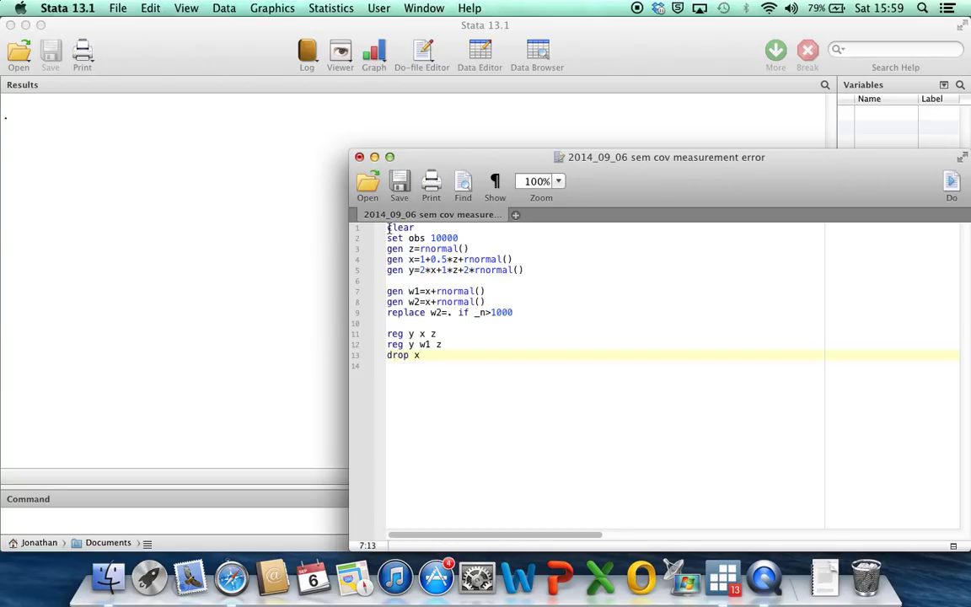
left_click_drag(389, 227, 432, 239)
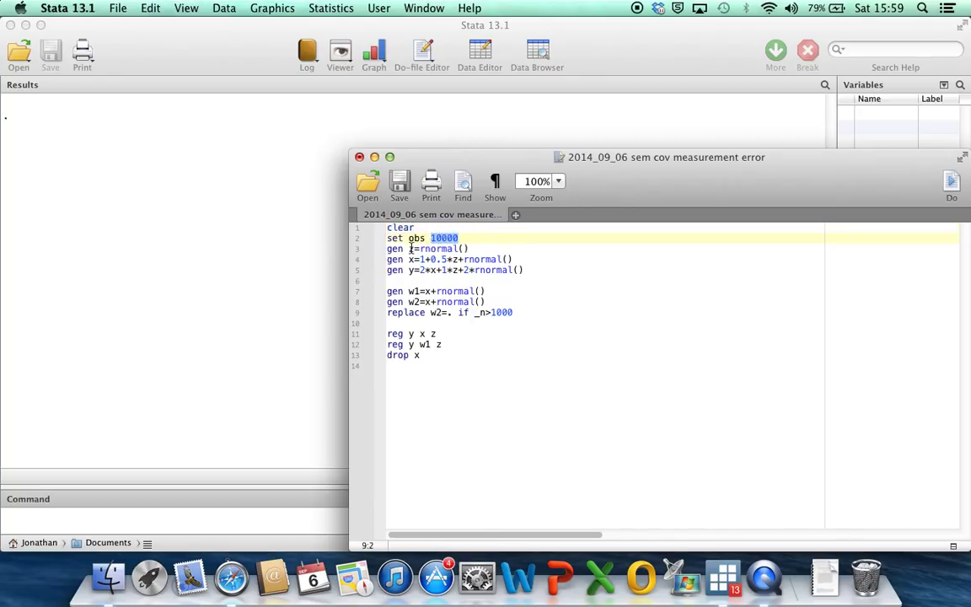
left_click(410, 248)
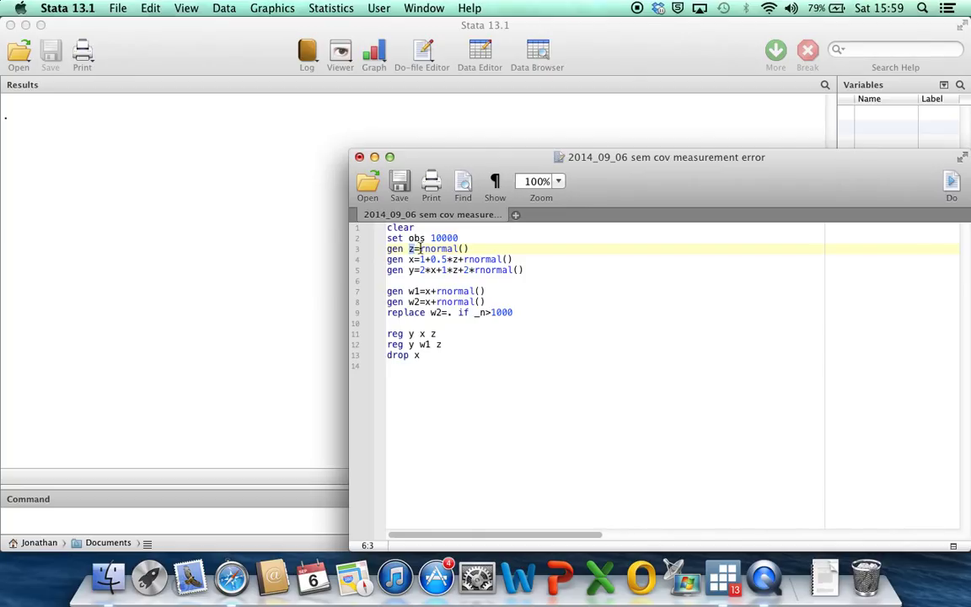
left_click_drag(419, 248, 473, 247)
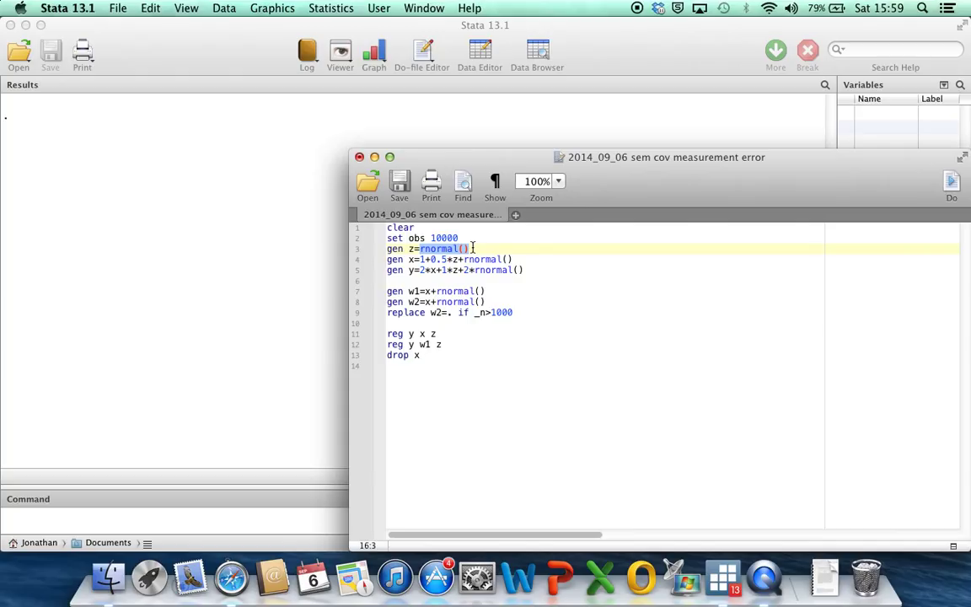
left_click(413, 259)
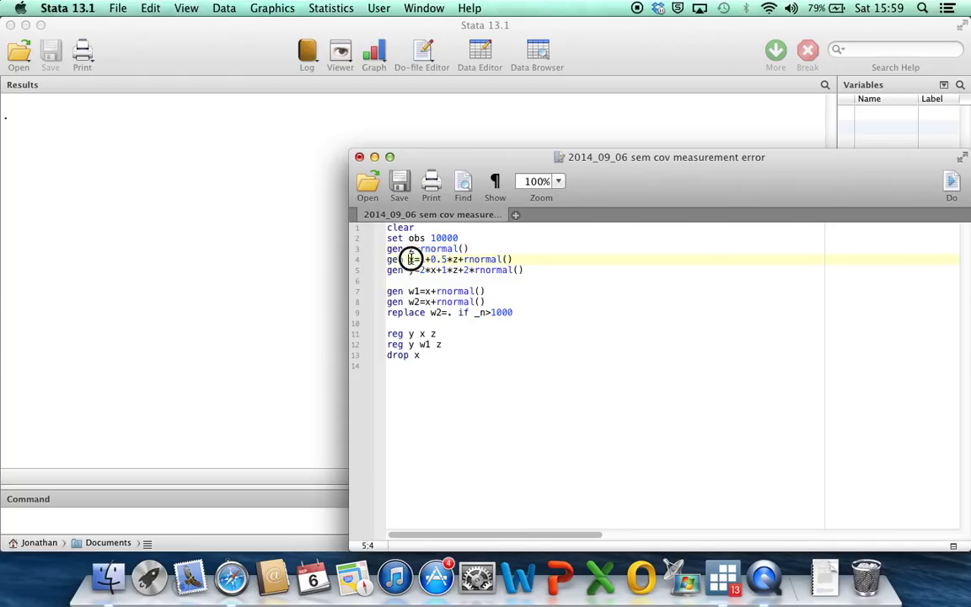
left_click_drag(412, 259, 422, 255)
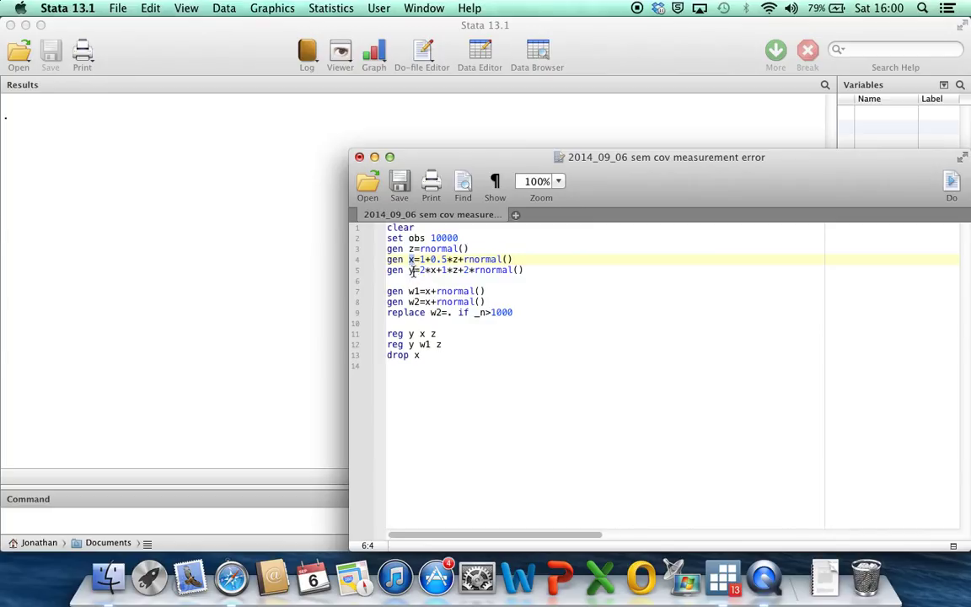
double_click(412, 270)
left_click_drag(438, 291, 491, 290)
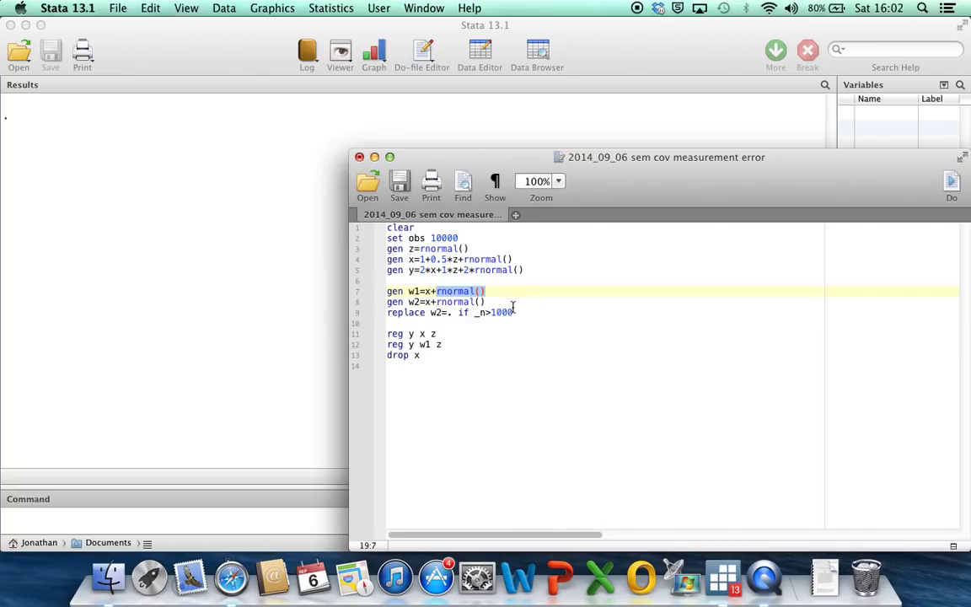
double_click(414, 301)
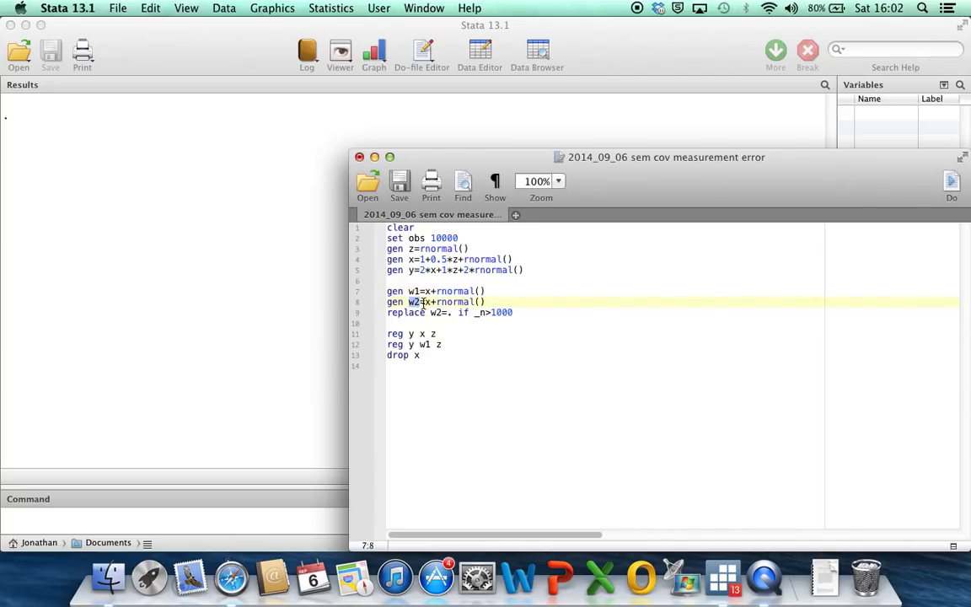
left_click_drag(425, 302, 495, 301)
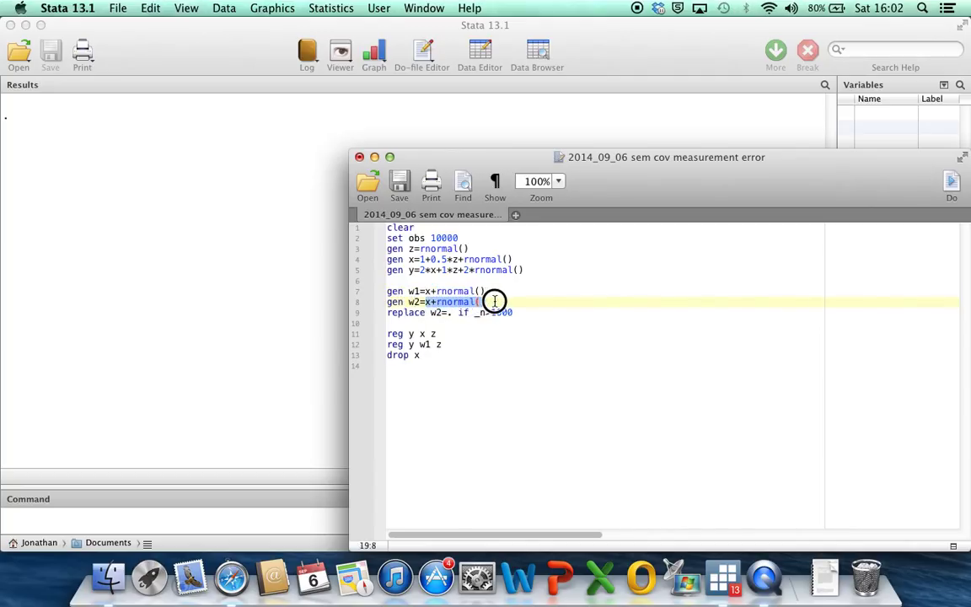
left_click(431, 312)
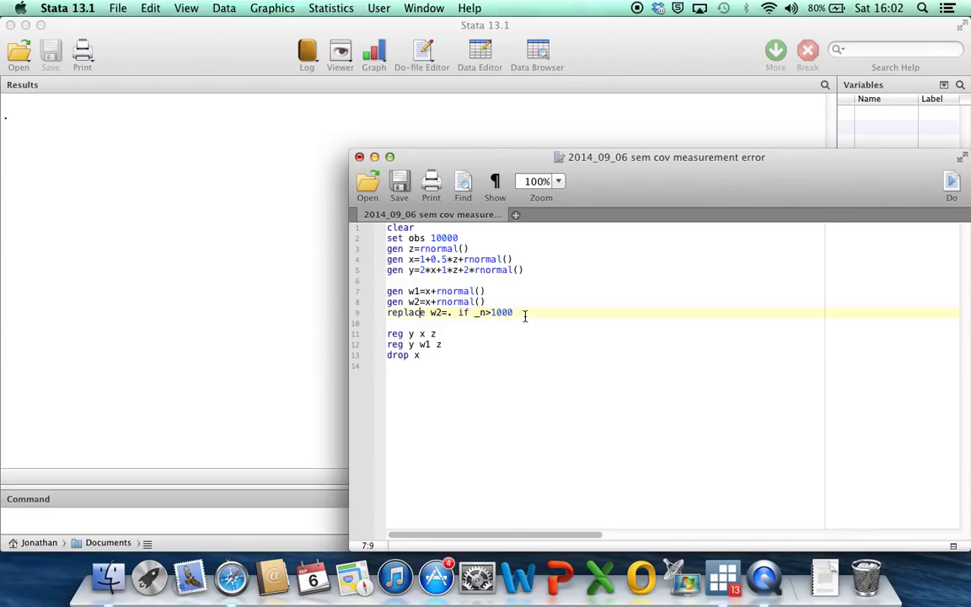
left_click_drag(532, 314, 379, 225)
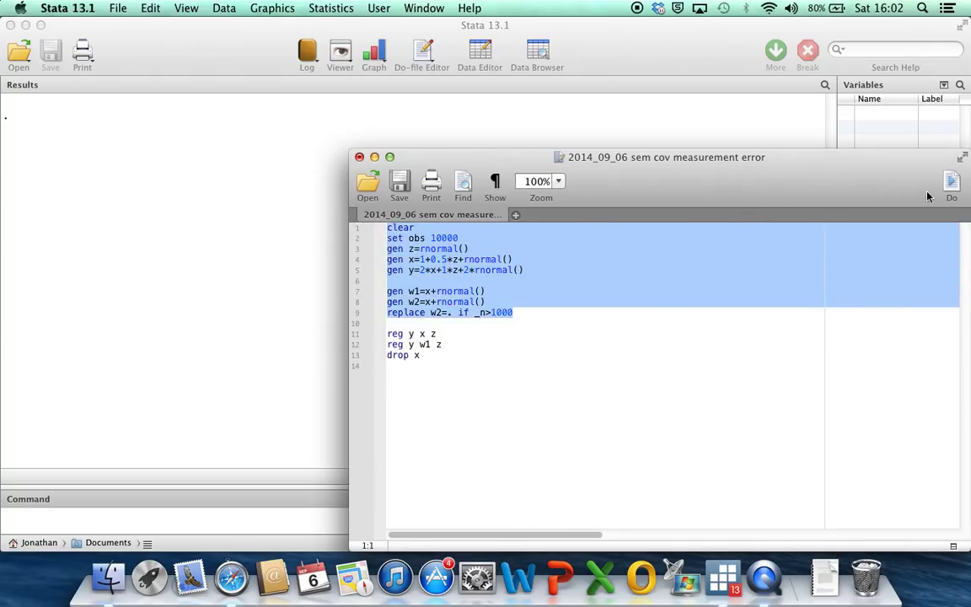
Run the data-generation lines, then run 'reg y x z' (x coefficient 1.999665, z 0.9754641).
left_click(953, 182)
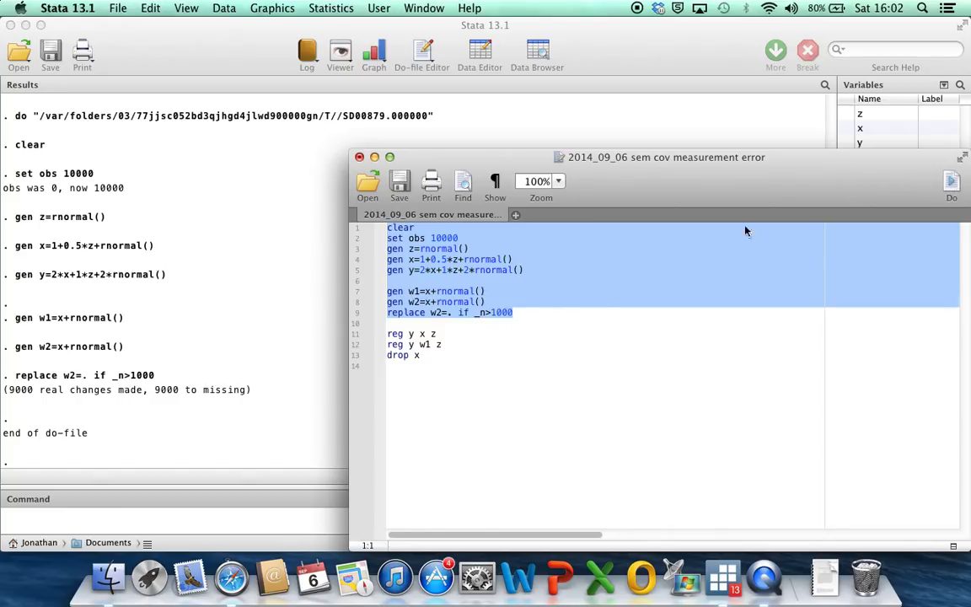
left_click_drag(446, 333, 373, 331)
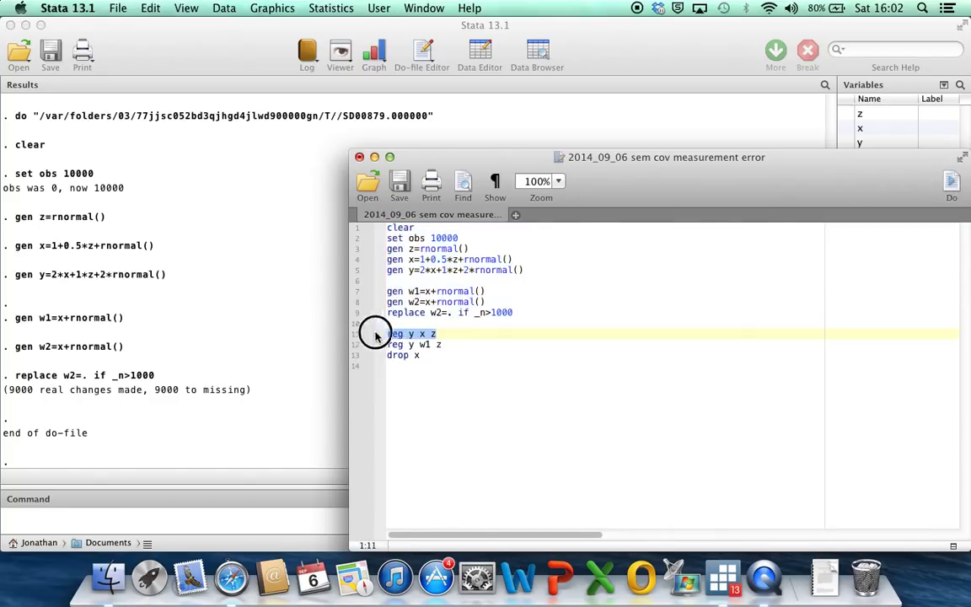
left_click(951, 183)
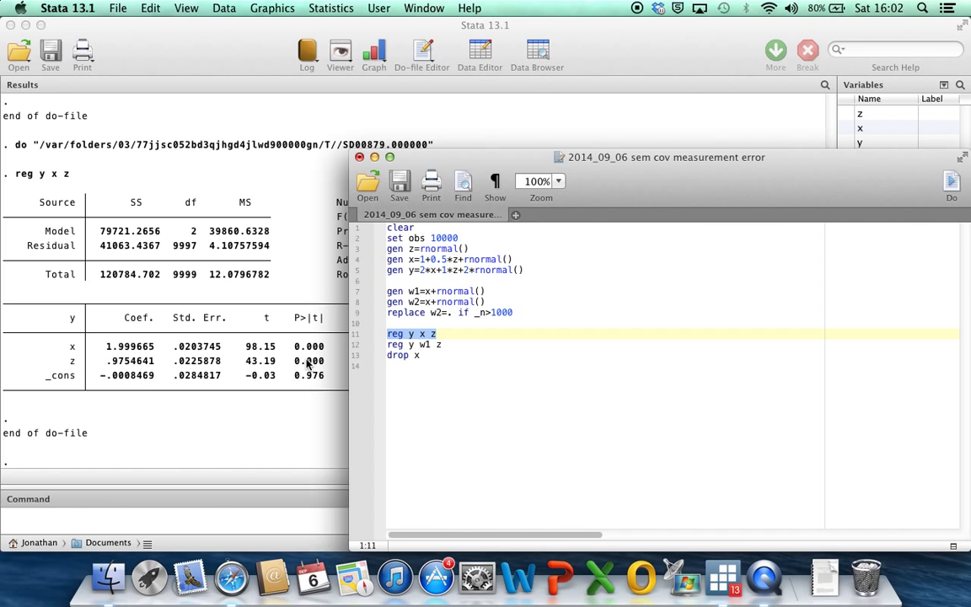
Run 'reg y w1 z', giving w1 coefficient .9893446 and z 1.484906.
left_click_drag(436, 344, 337, 346)
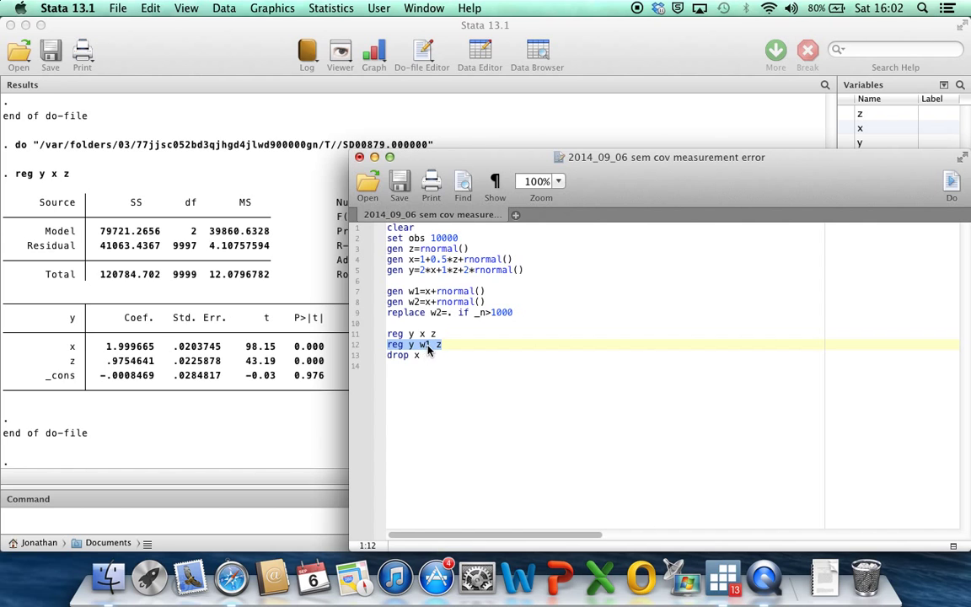
left_click(954, 184)
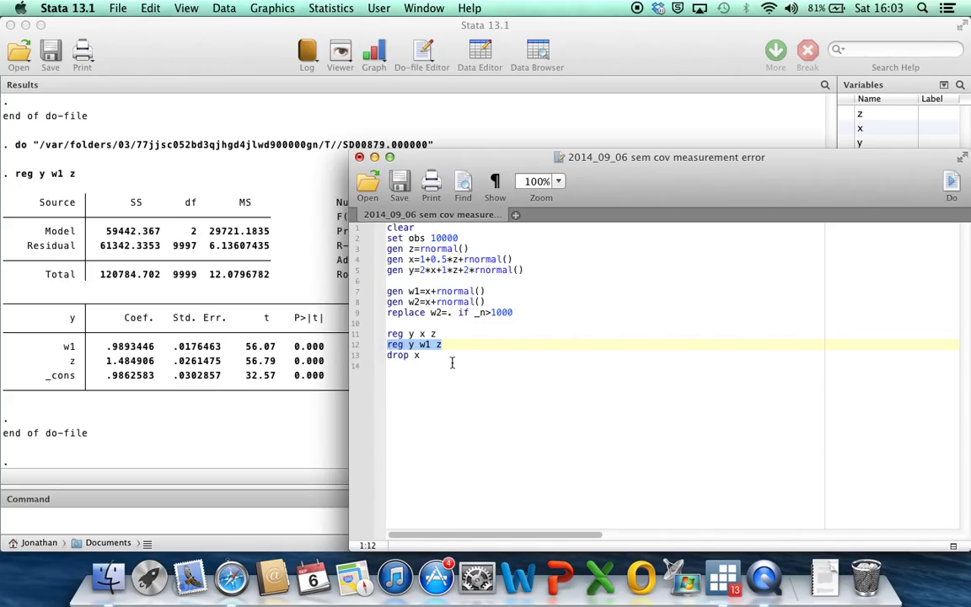
Run line 13 'drop x' so only y, z, w1 and w2 remain.
triple_click(398, 356)
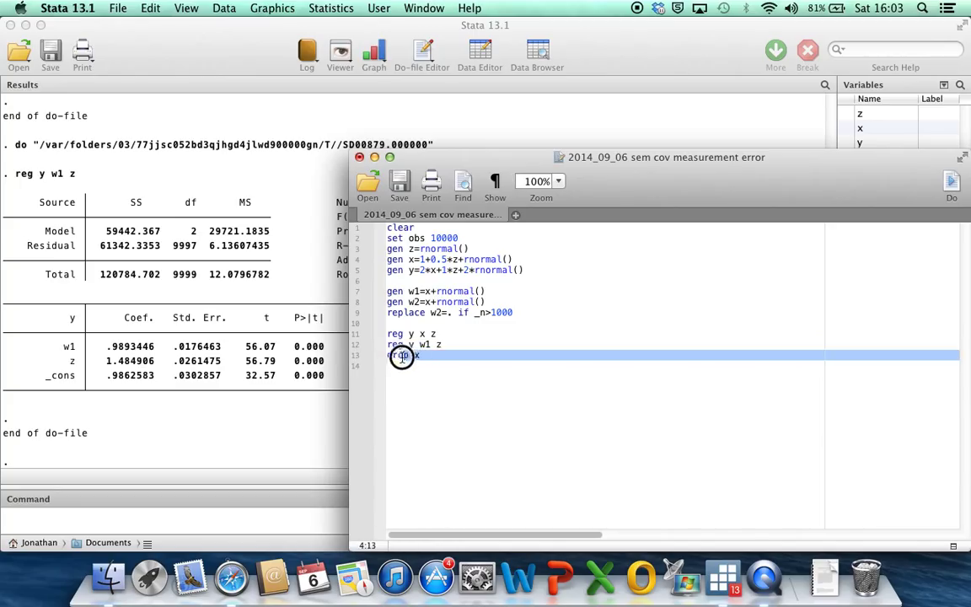
left_click(952, 182)
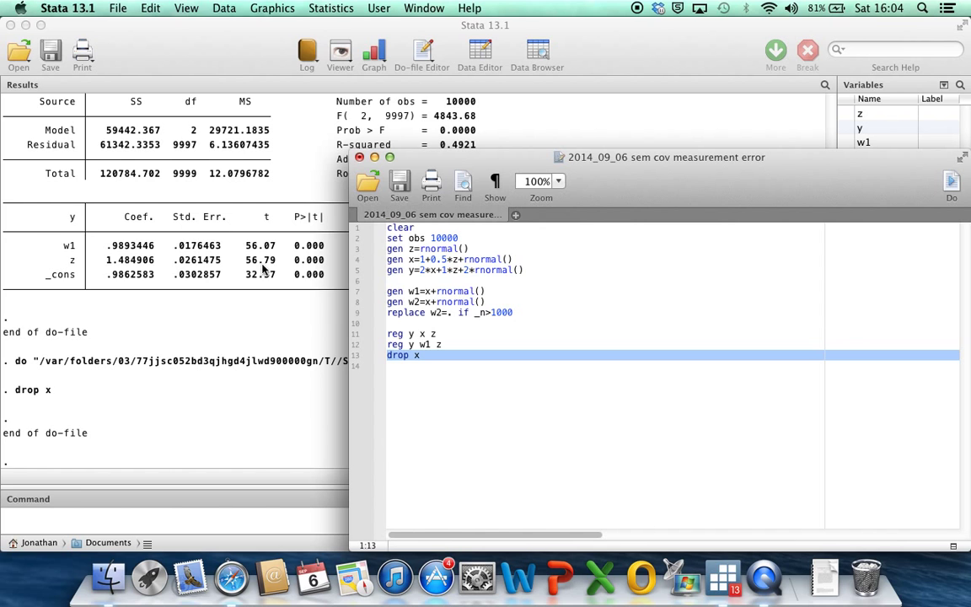
Open a new SEM Builder (SEM_2) from the Statistics menu and move it up and left.
left_click(329, 8)
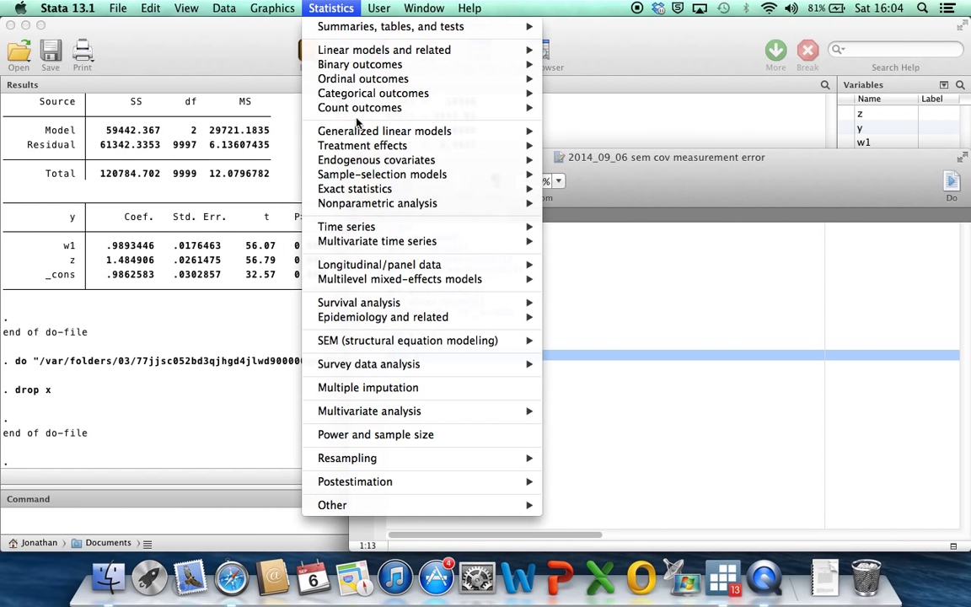
mouse_move(405, 341)
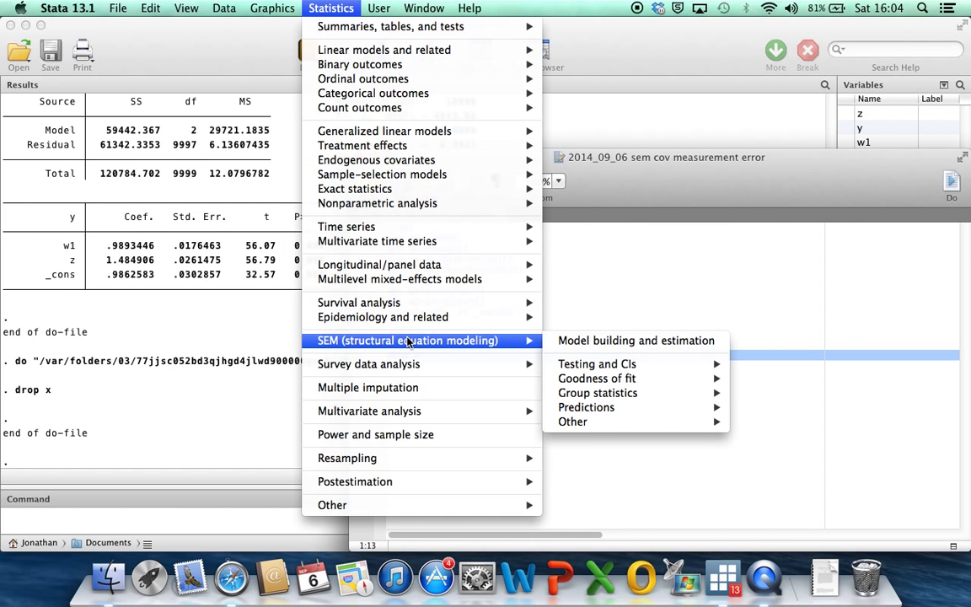
left_click(572, 347)
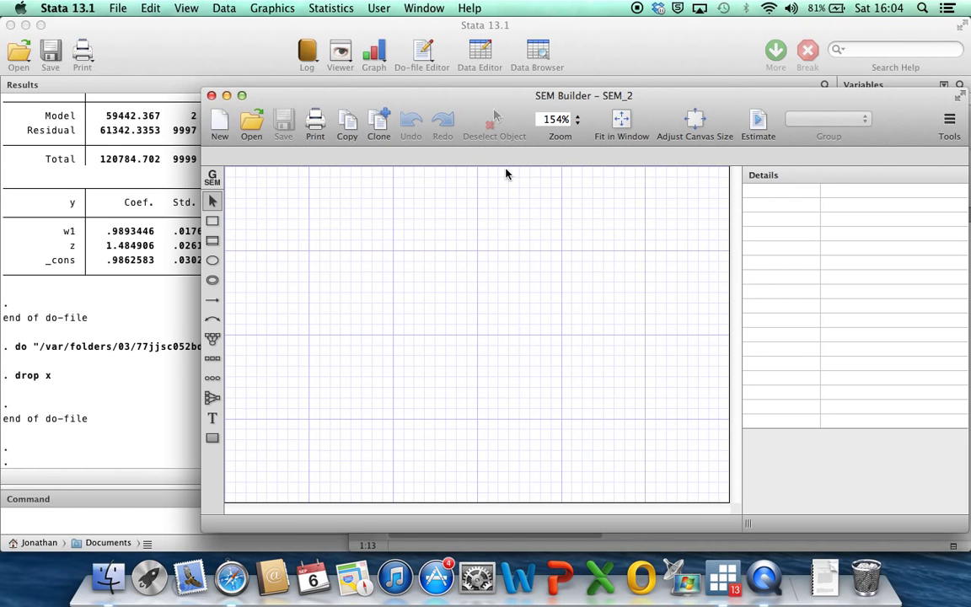
left_click_drag(488, 102, 399, 80)
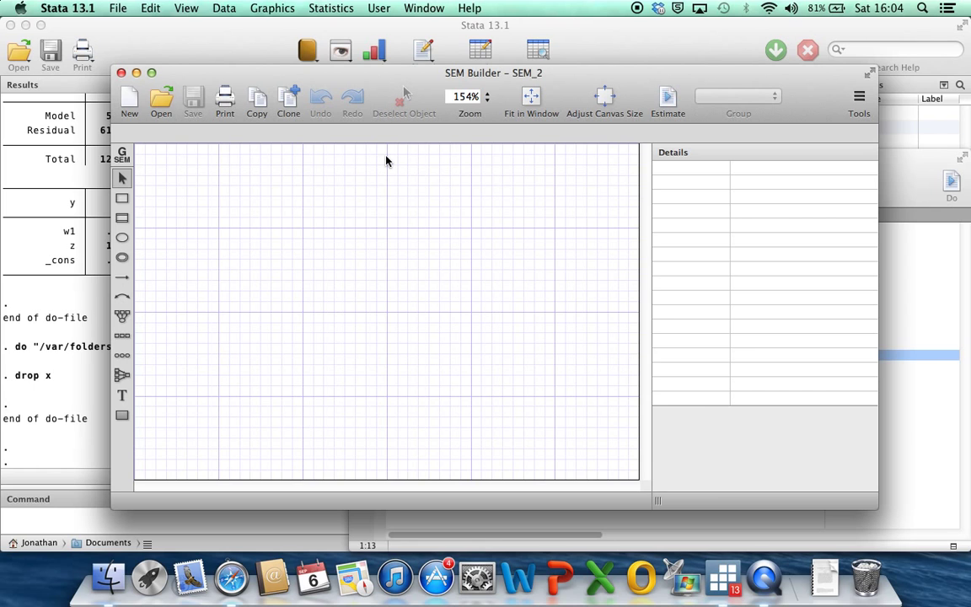
left_click(124, 199)
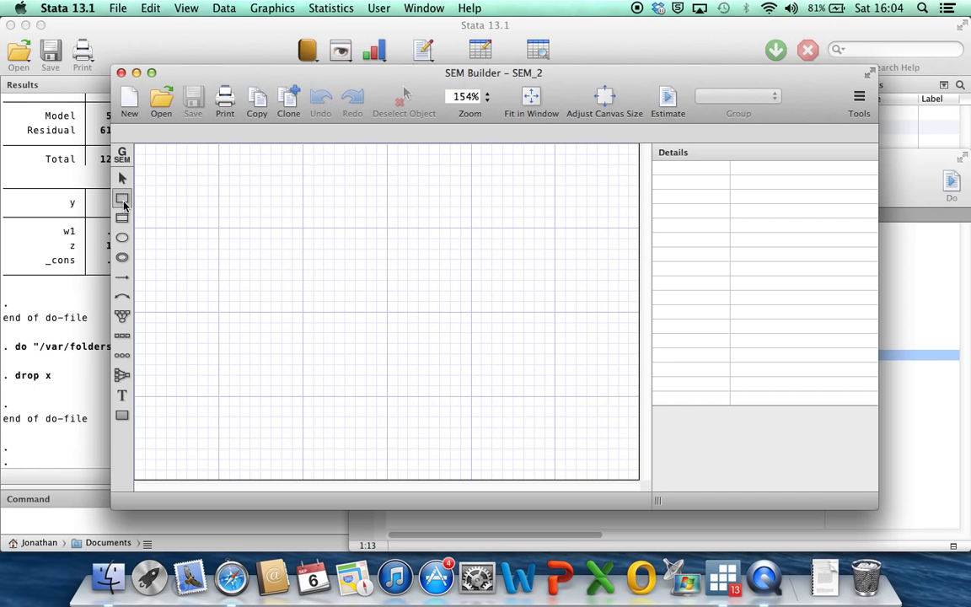
Place an observed-variable box near the top of the canvas and assign it variable z.
left_click(338, 209)
left_click(122, 178)
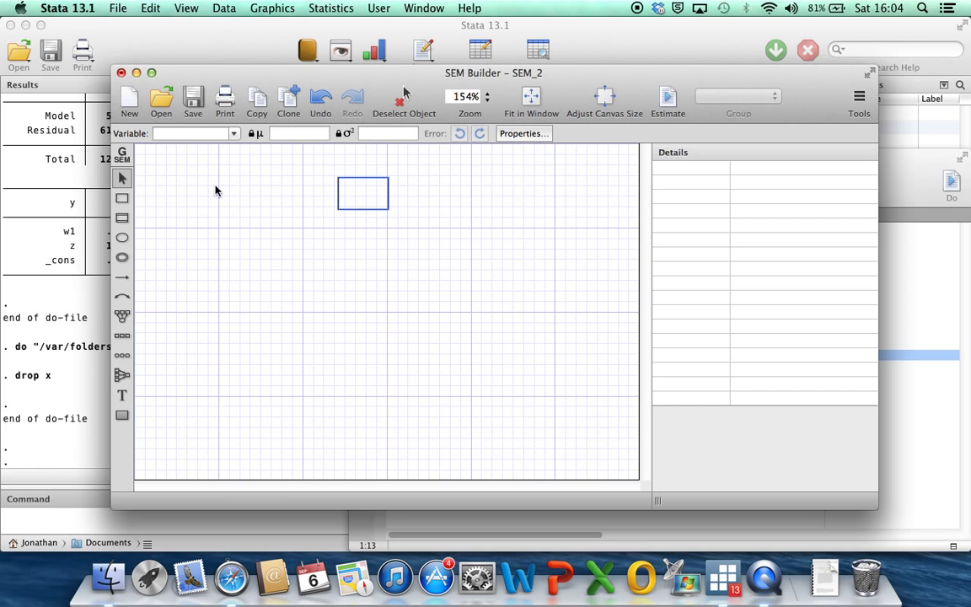
double_click(358, 192)
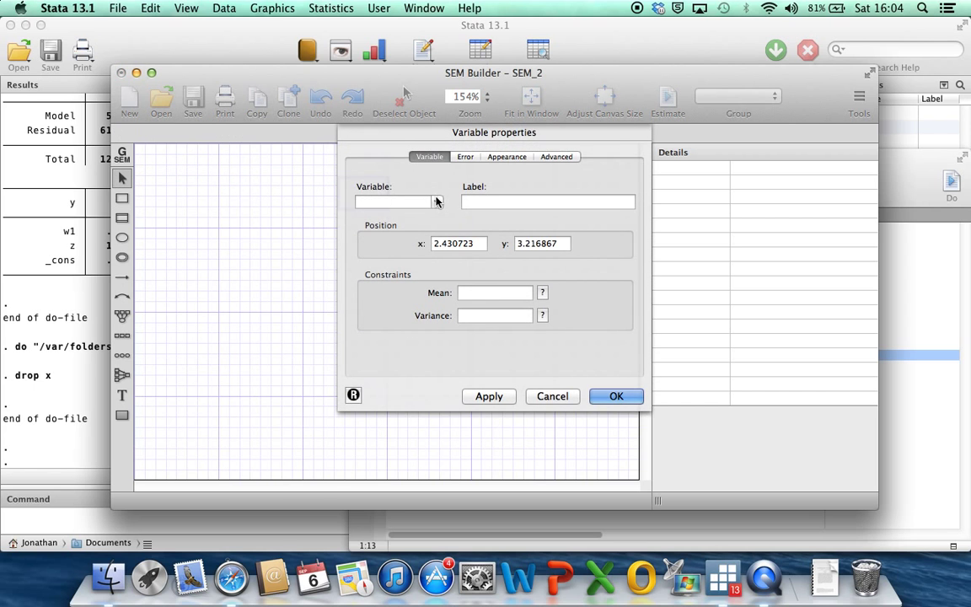
left_click(435, 201)
left_click(361, 219)
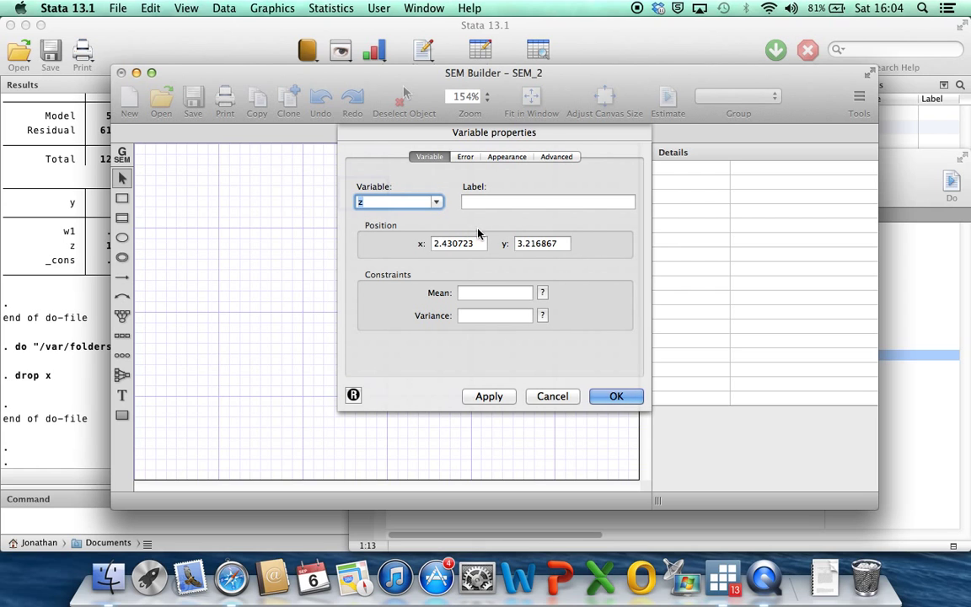
left_click(602, 397)
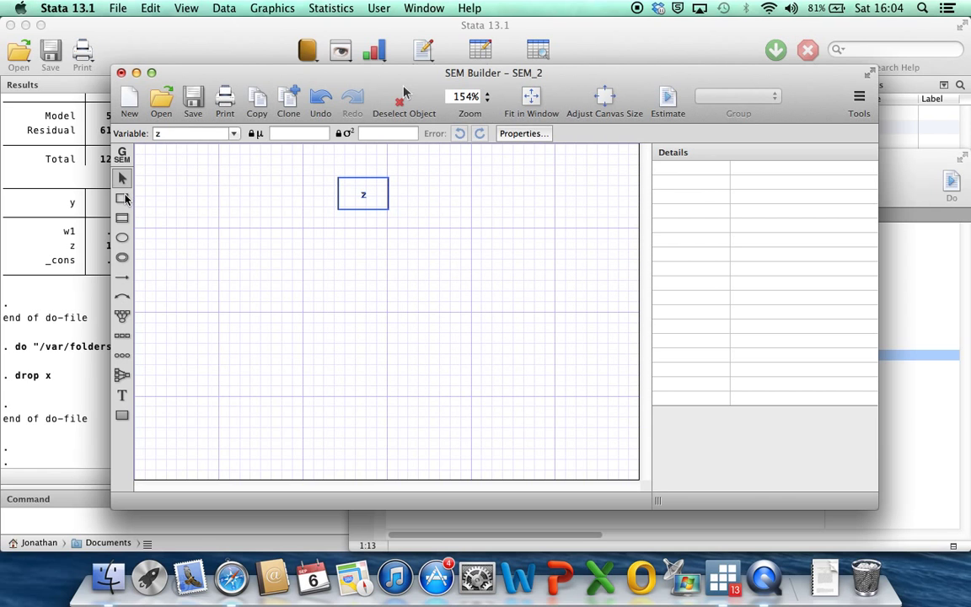
Add a second observed-variable box right of z and assign it variable y.
left_click(122, 197)
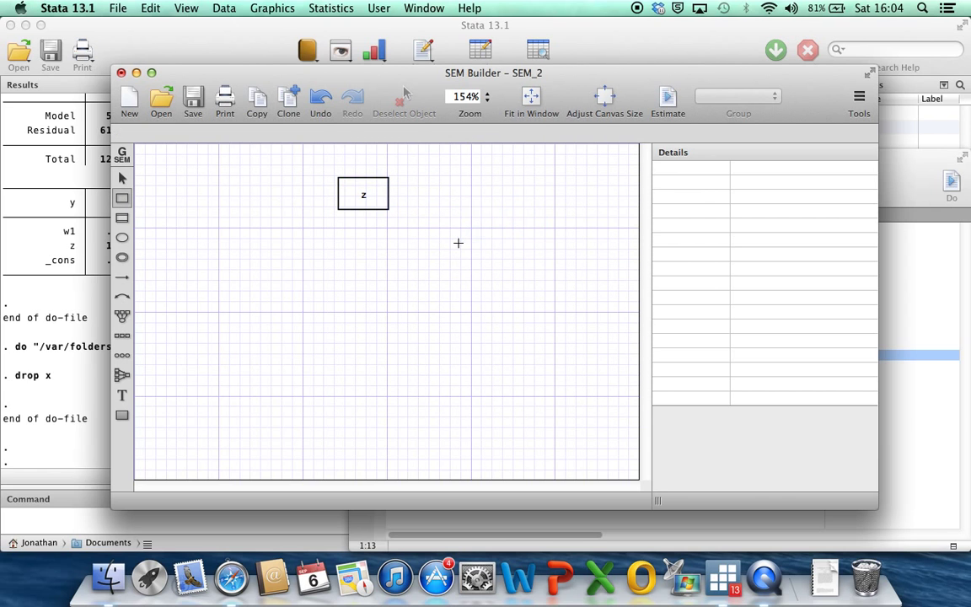
left_click(457, 241)
left_click(122, 177)
double_click(501, 222)
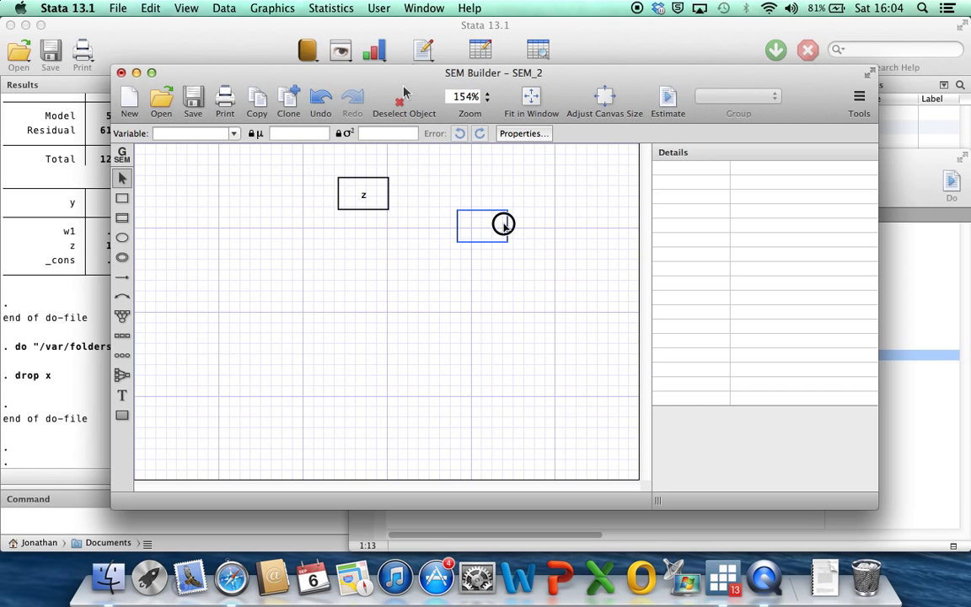
left_click(437, 202)
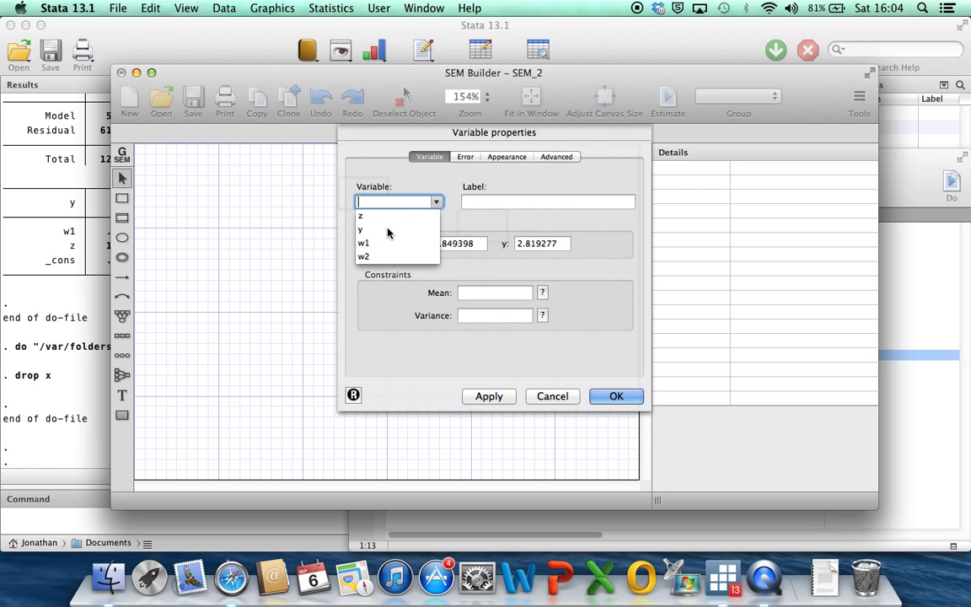
left_click(387, 230)
left_click(614, 395)
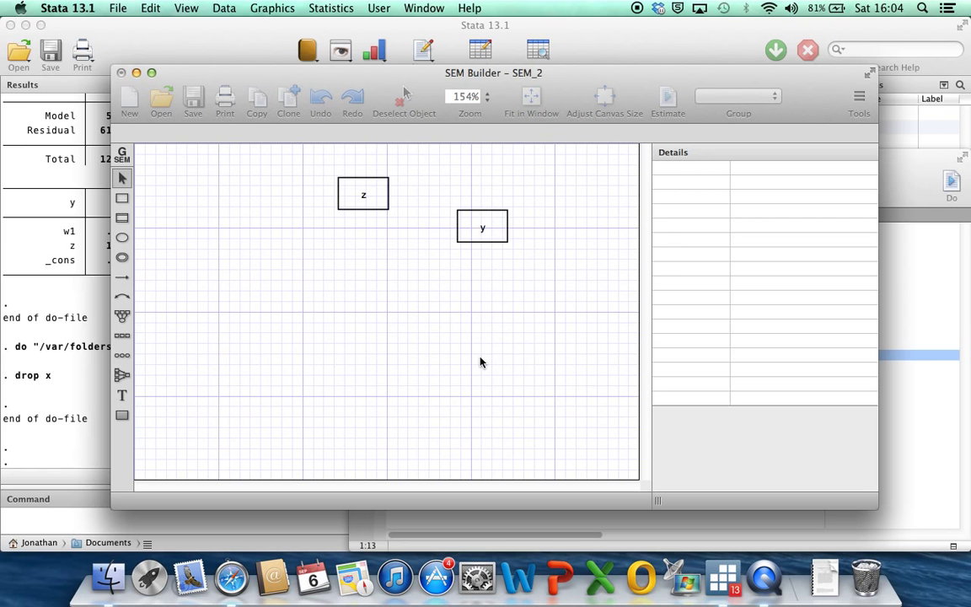
Draw a path arrow from the z box to the y box.
left_click(122, 276)
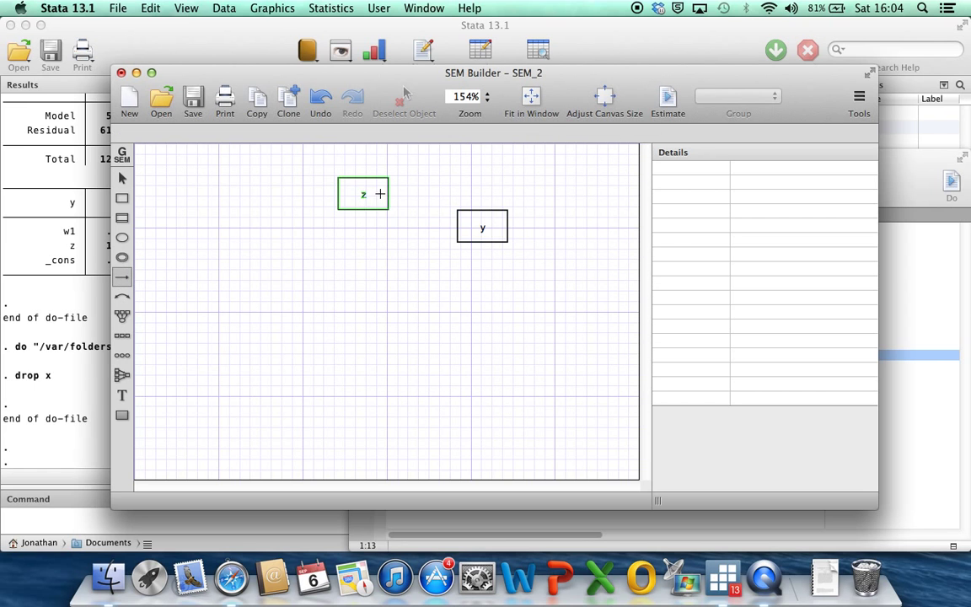
left_click_drag(380, 193, 469, 221)
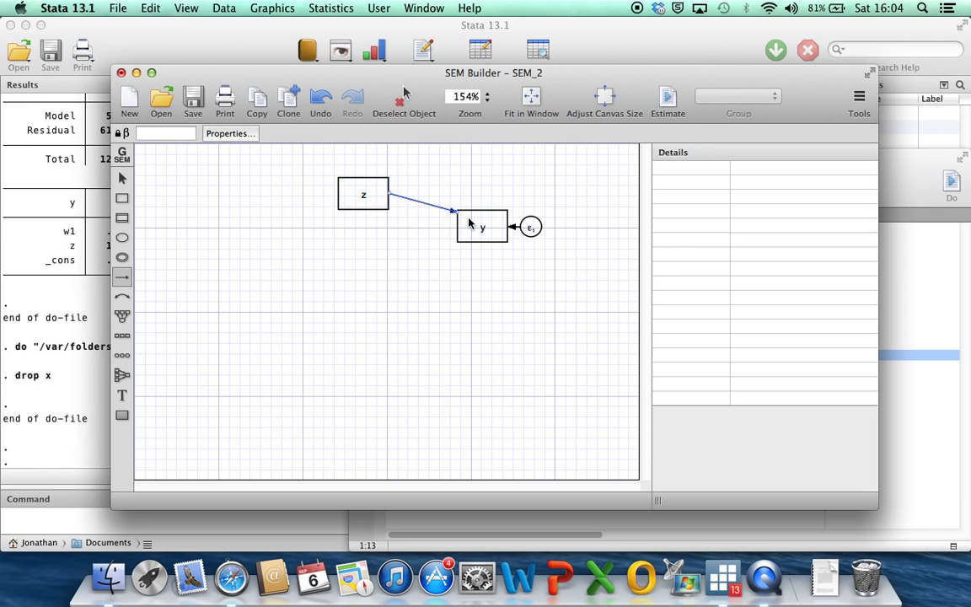
Add a measurement component below z: latent x measured by w1 and w2.
left_click(122, 316)
left_click(251, 277)
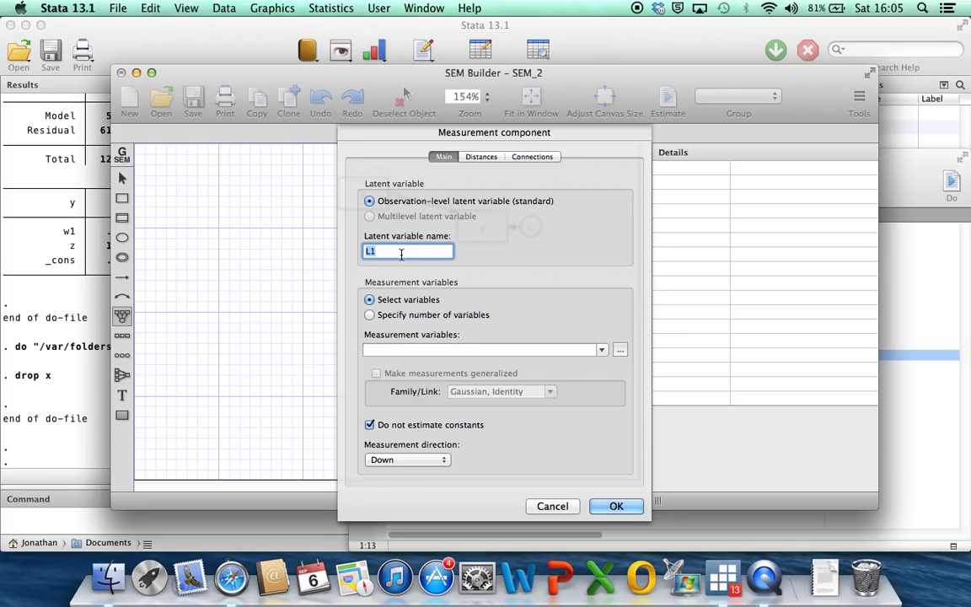
type("x")
left_click(601, 349)
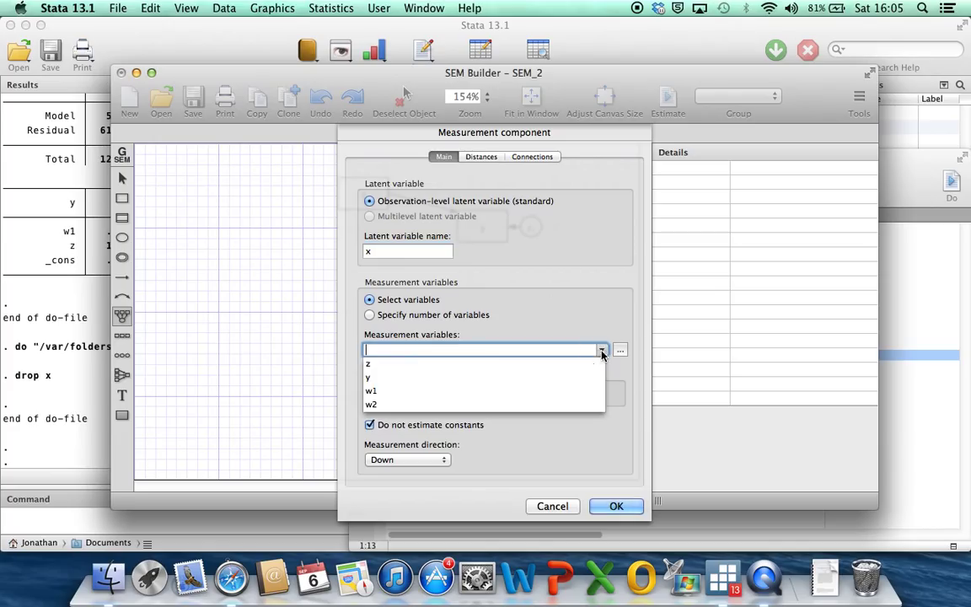
left_click(373, 389)
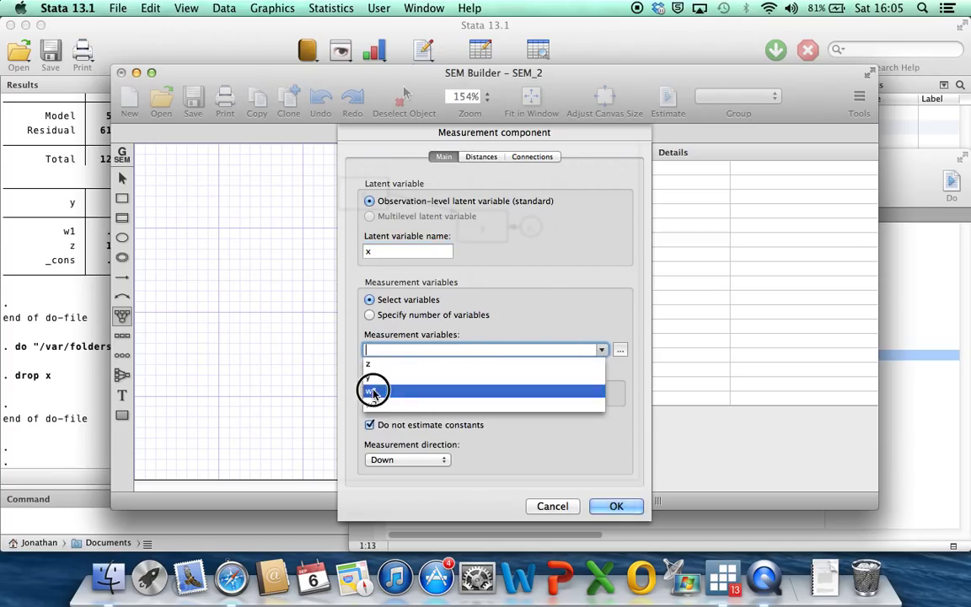
left_click(601, 349)
left_click(492, 405)
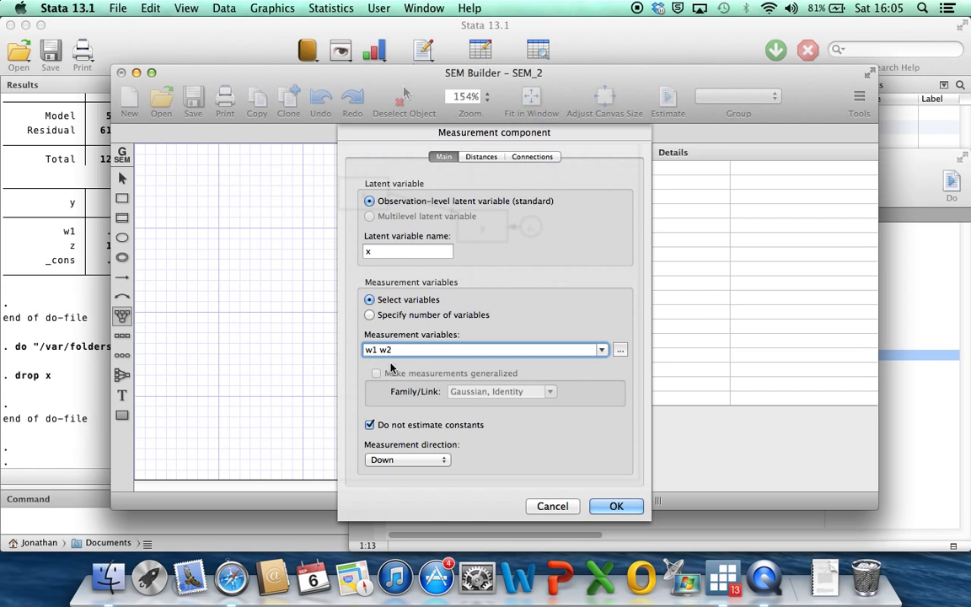
left_click(614, 506)
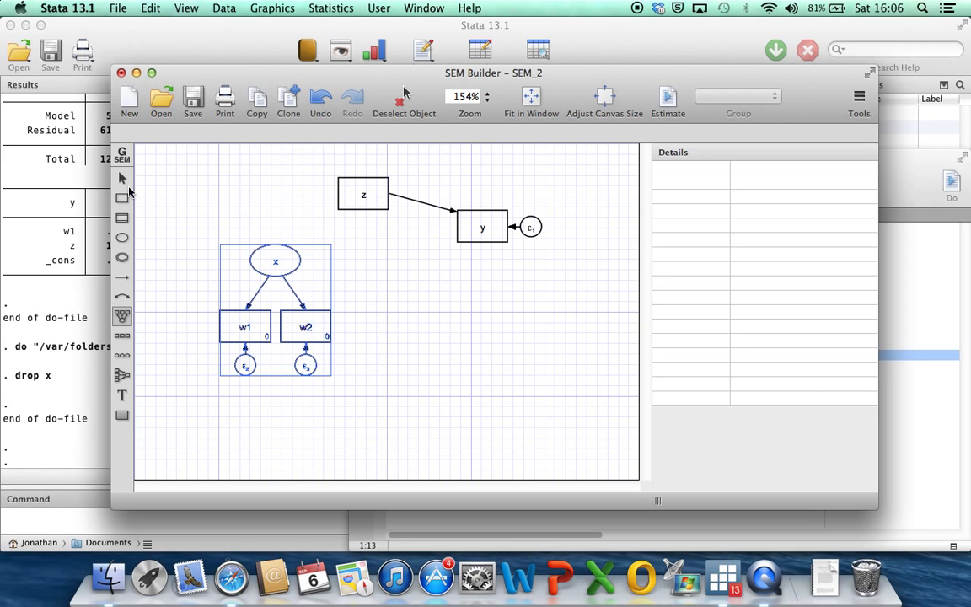
left_click(122, 178)
left_click(175, 252)
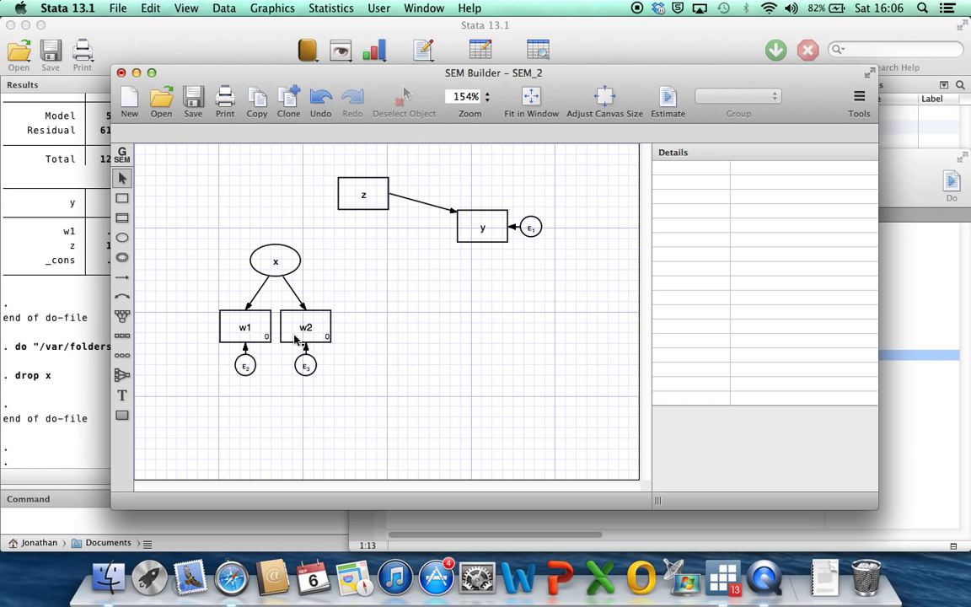
double_click(241, 324)
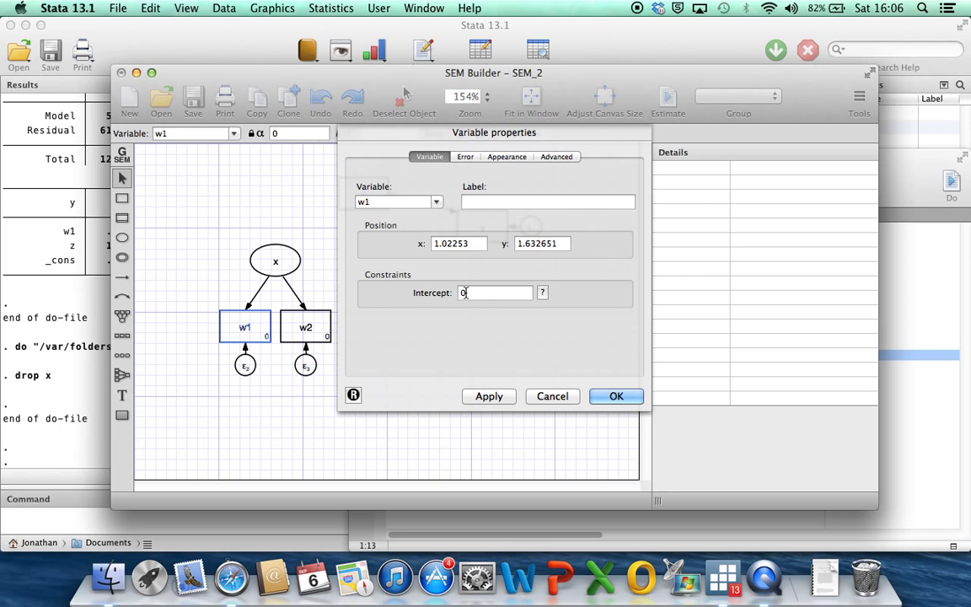
left_click(603, 398)
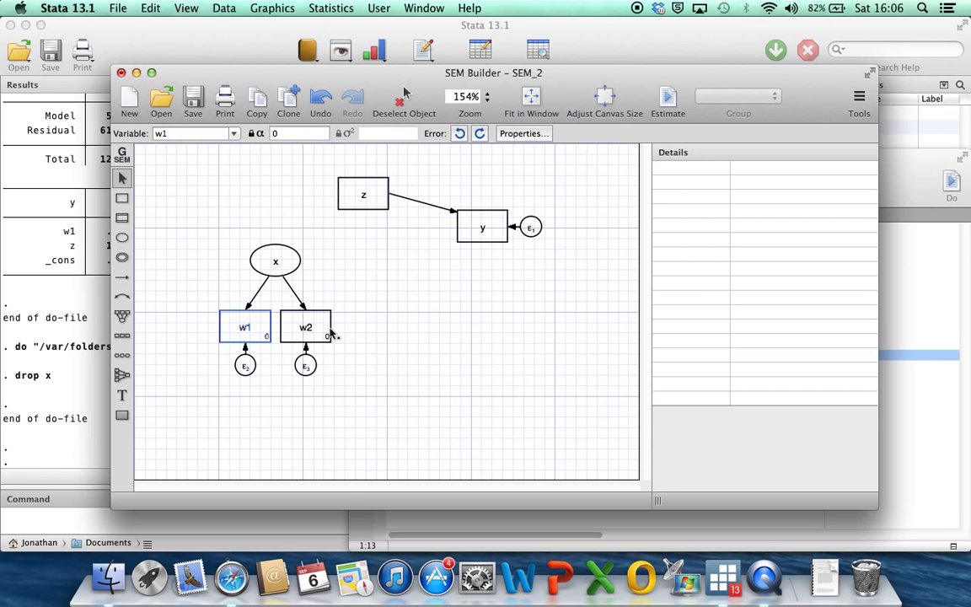
left_click(122, 278)
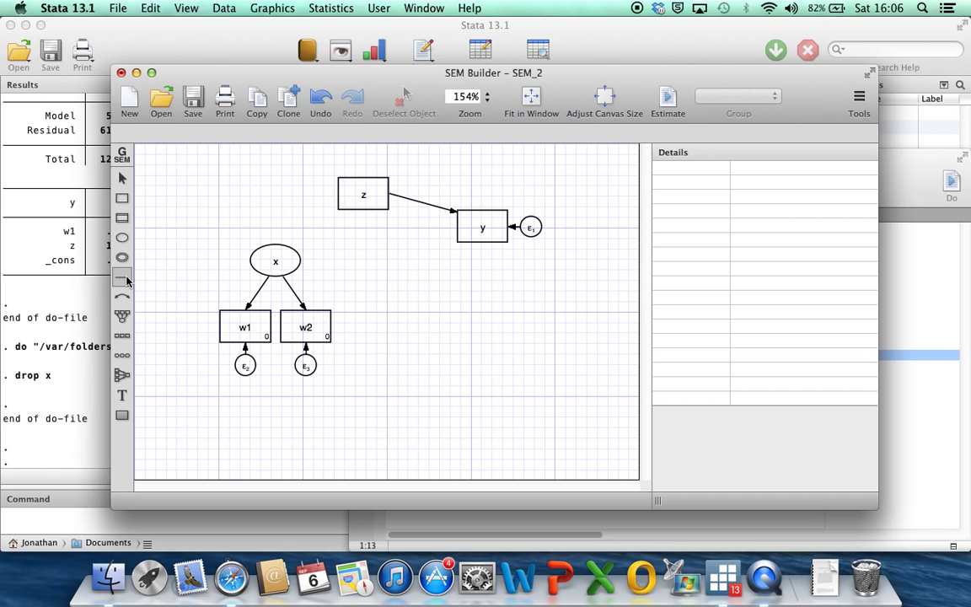
Draw a path from latent x to y and a covariance between z and x.
left_click_drag(293, 260, 466, 237)
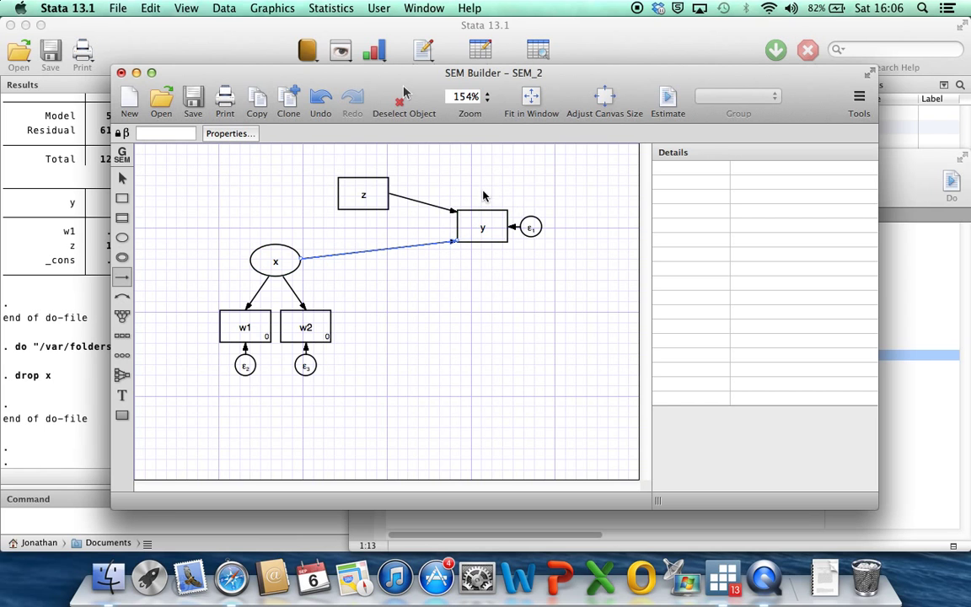
left_click(122, 296)
left_click_drag(344, 198, 266, 257)
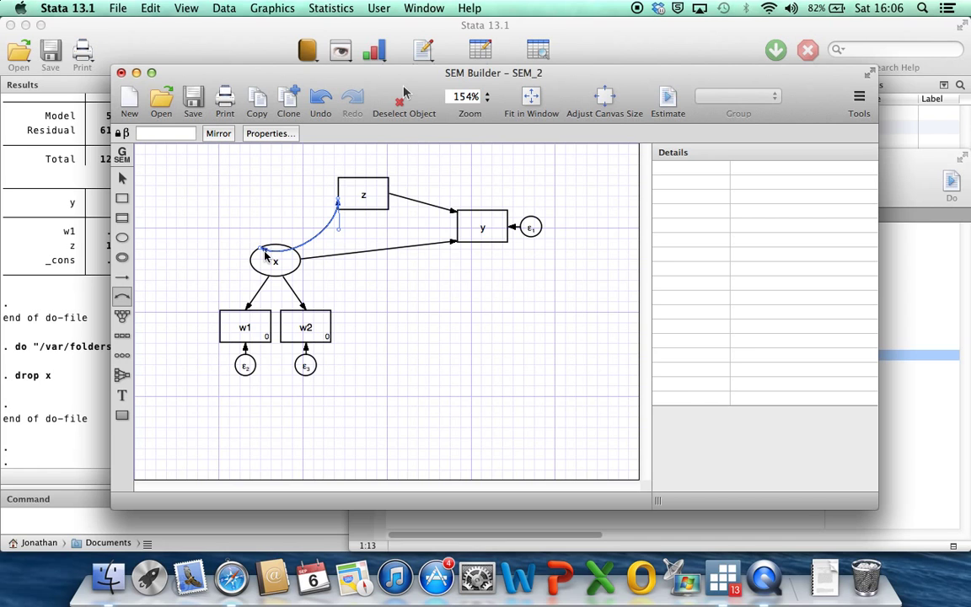
left_click(127, 301)
left_click(122, 180)
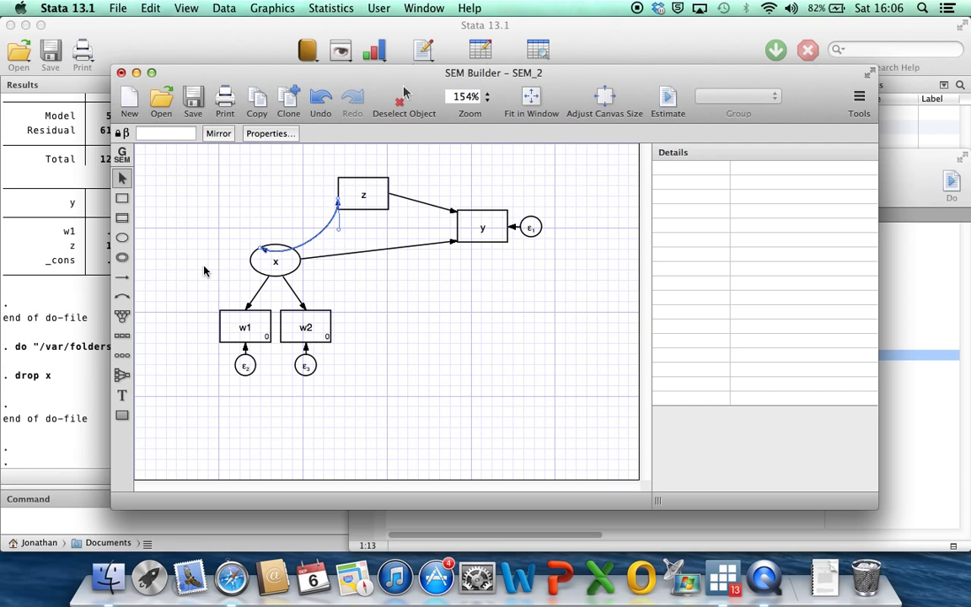
Constrain the x→w1 and x→w2 loadings each to 1.
double_click(261, 295)
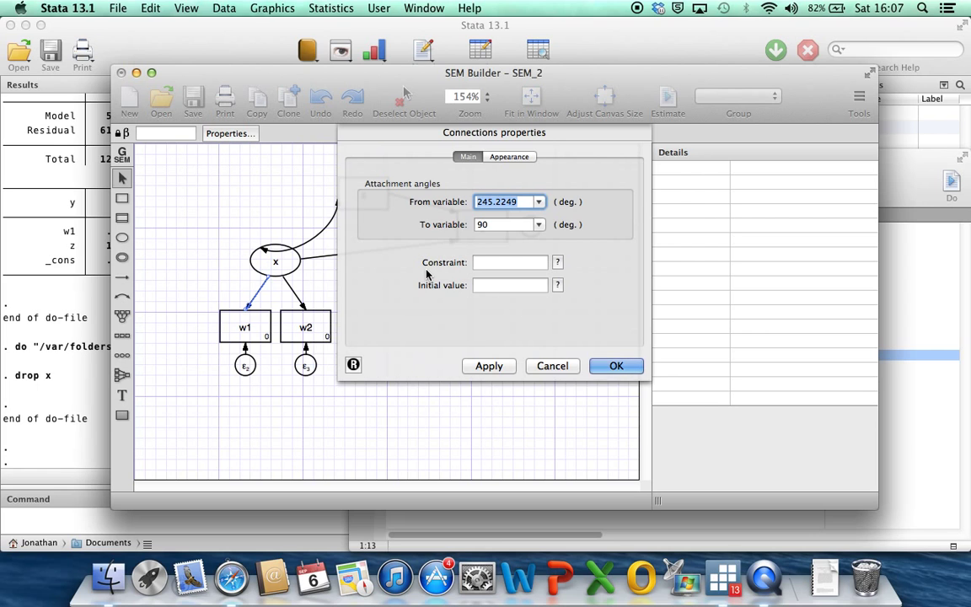
left_click(483, 262)
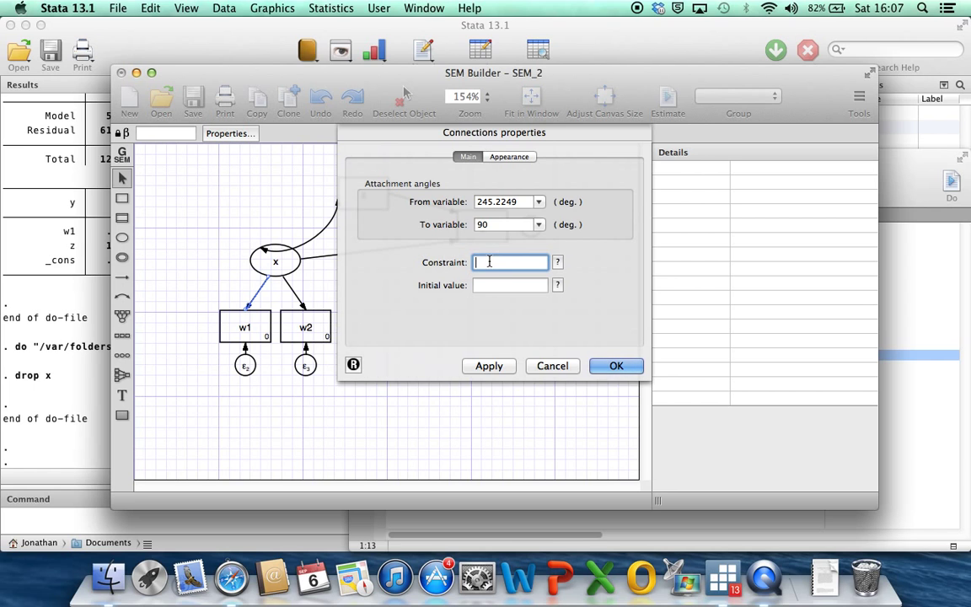
type("1")
left_click(615, 364)
double_click(297, 290)
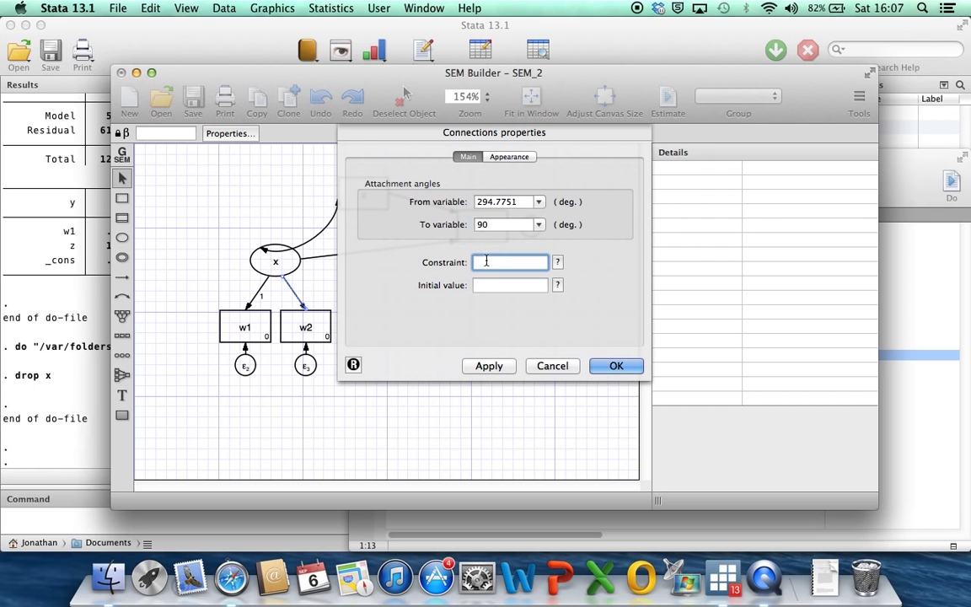
type("1")
left_click(611, 365)
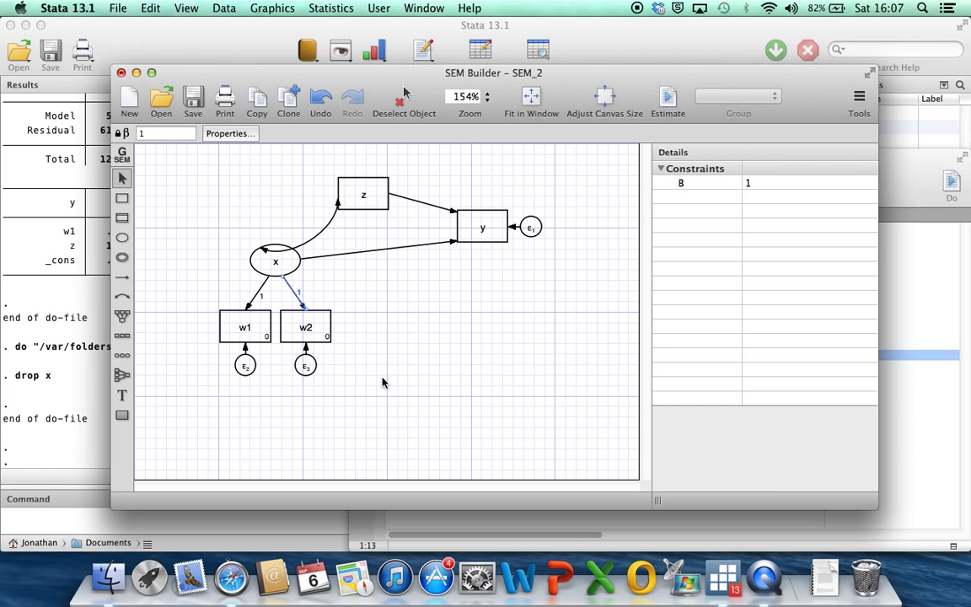
Turn on Estimate mean in latent variable x's properties.
double_click(287, 266)
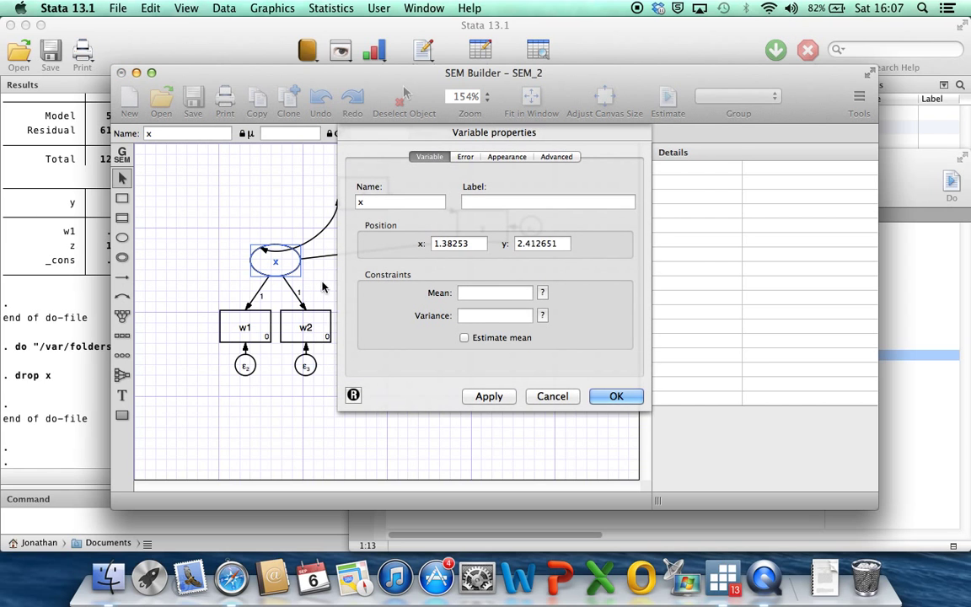
left_click(464, 337)
left_click(612, 398)
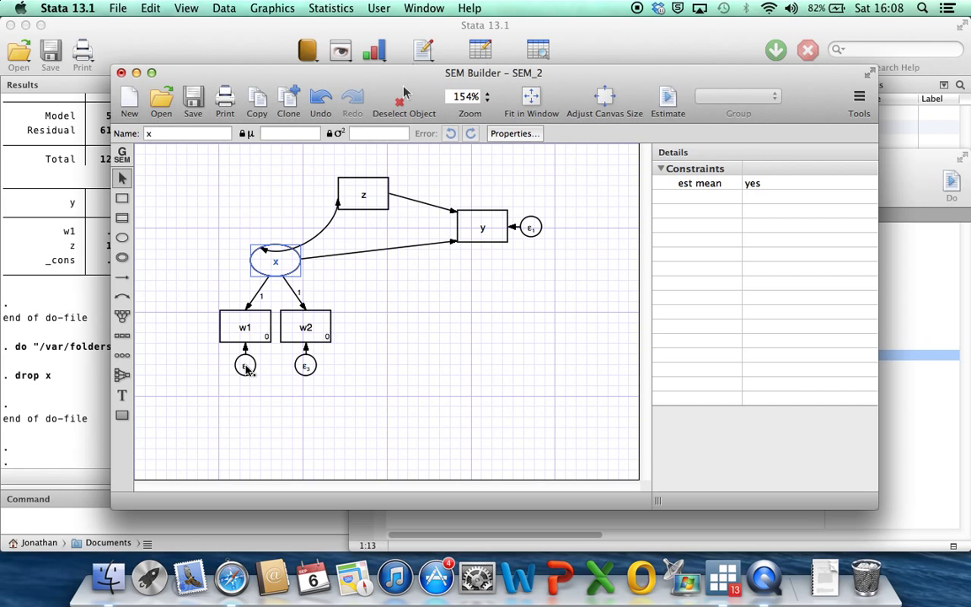
Constrain the error variances of ε2 (w1) and ε3 (w2) to the shared parameter sigmau.
double_click(245, 366)
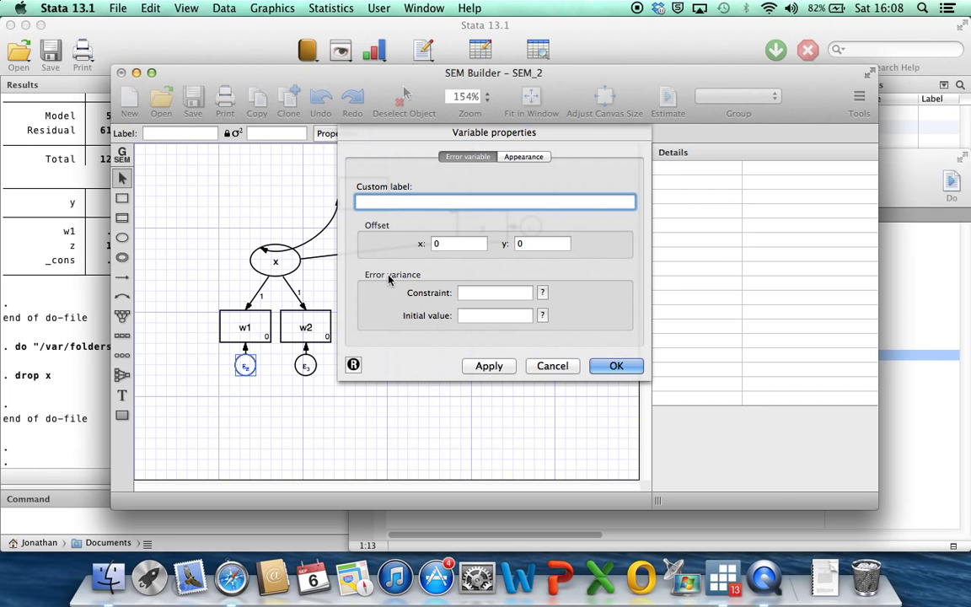
left_click(473, 293)
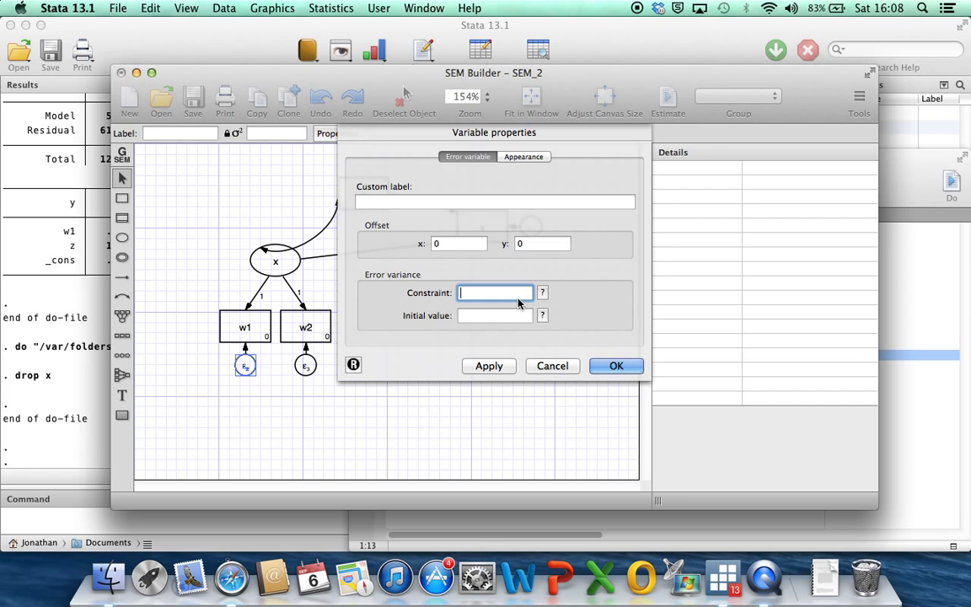
type("sigmau")
left_click(614, 368)
double_click(306, 365)
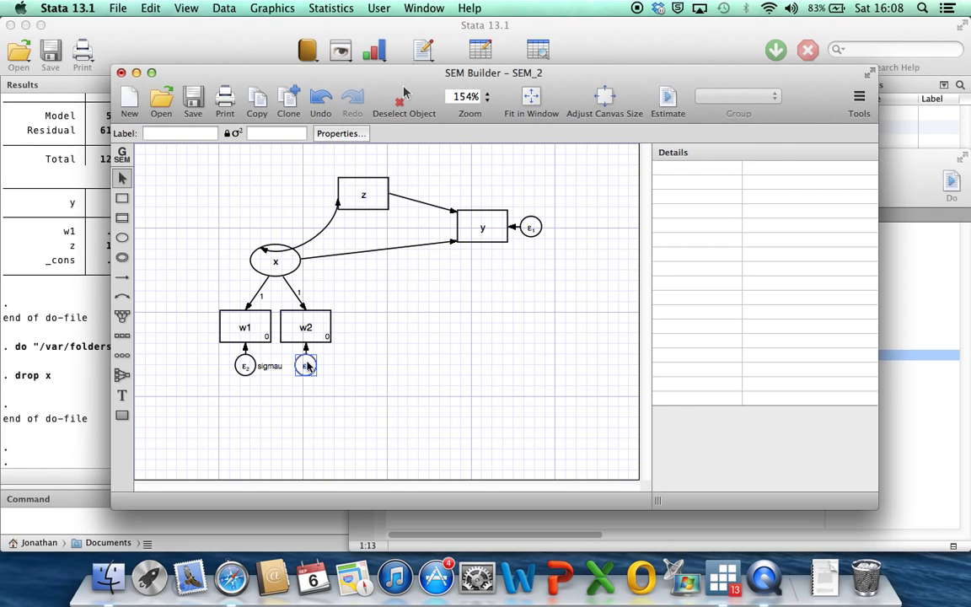
left_click(475, 292)
type("sigmau")
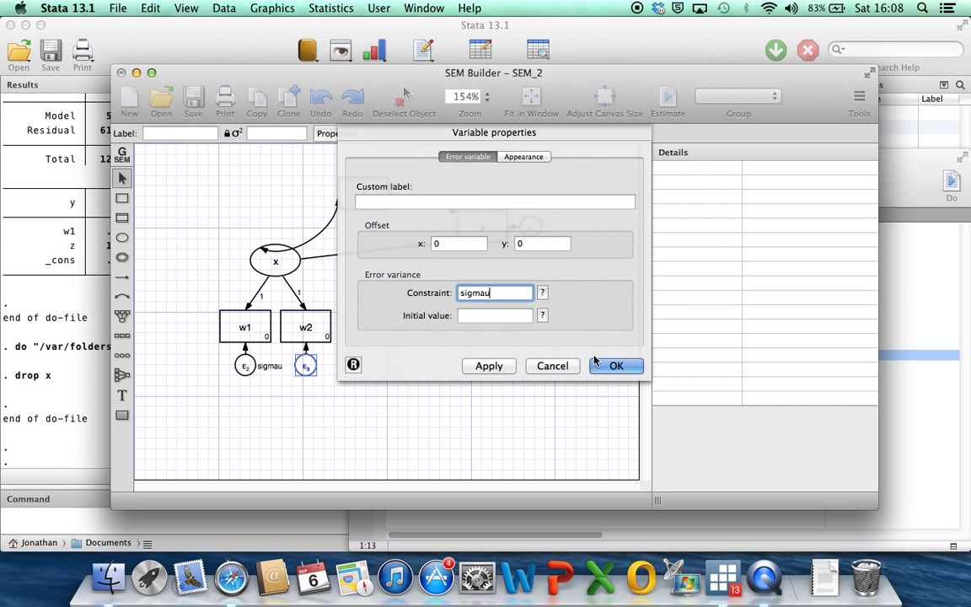
key("Return")
left_click(304, 387)
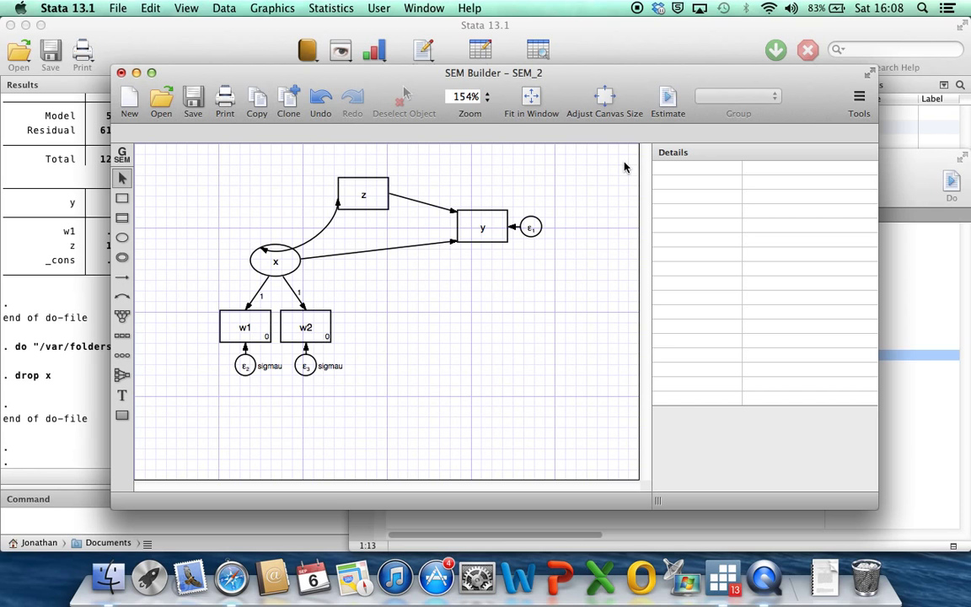
Try maximum likelihood, return to ML with missing values, cancel, and reopen the estimation options.
left_click(668, 100)
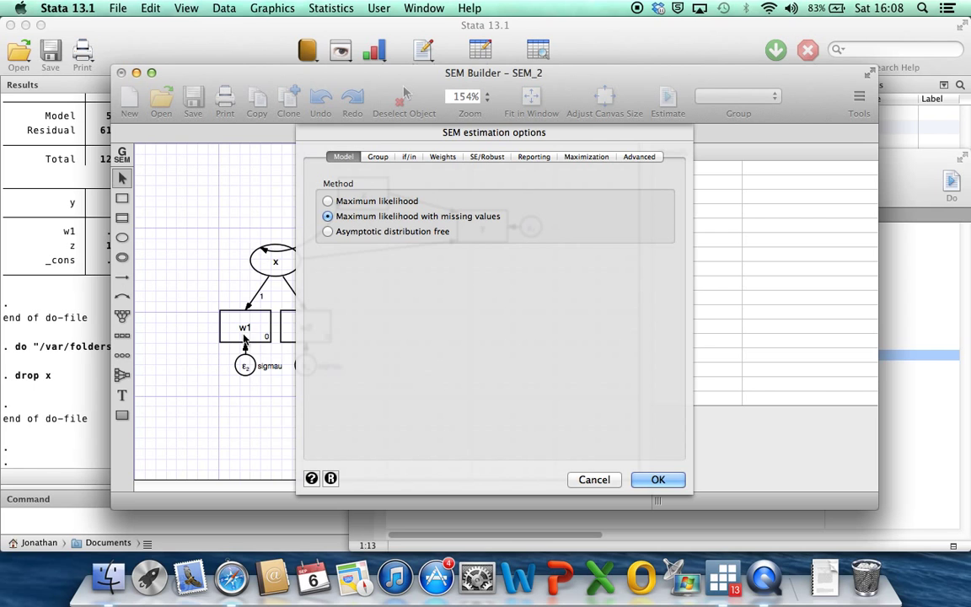
left_click(414, 135)
left_click(359, 203)
left_click(362, 219)
left_click(607, 479)
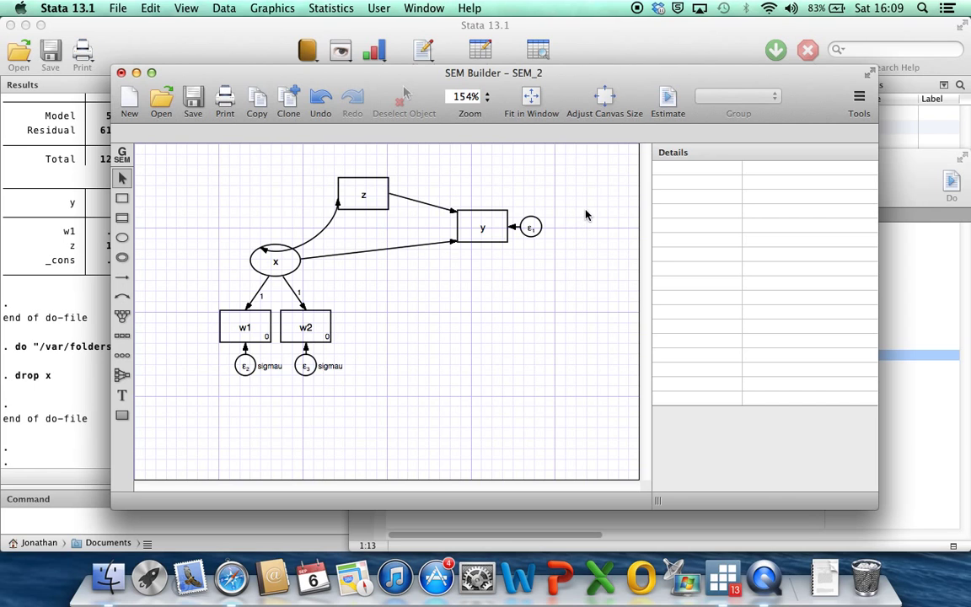
left_click(668, 101)
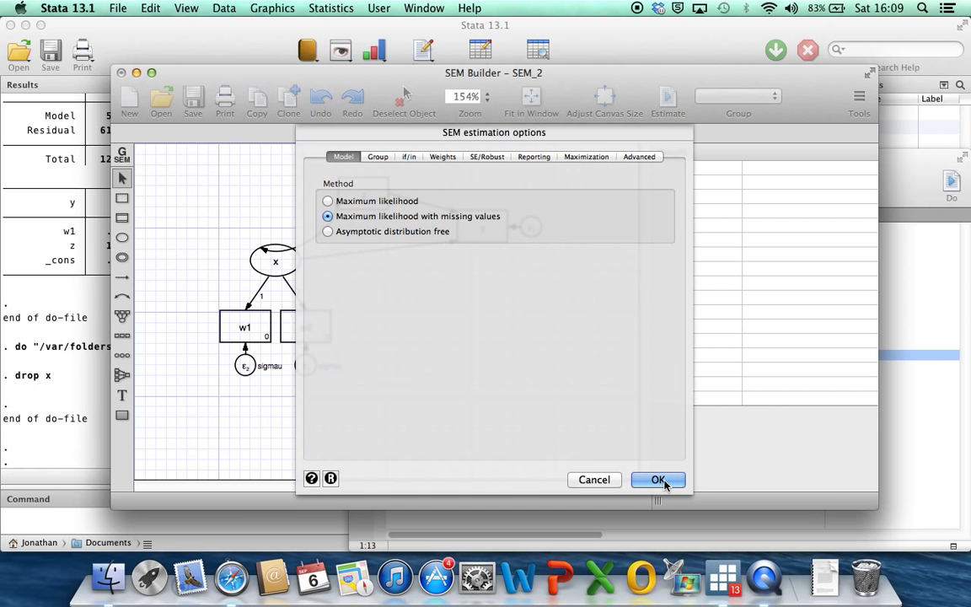
Fit the SEM_2 model, giving estimates of 2.1 on x→y and .93 on z→y.
key("Return")
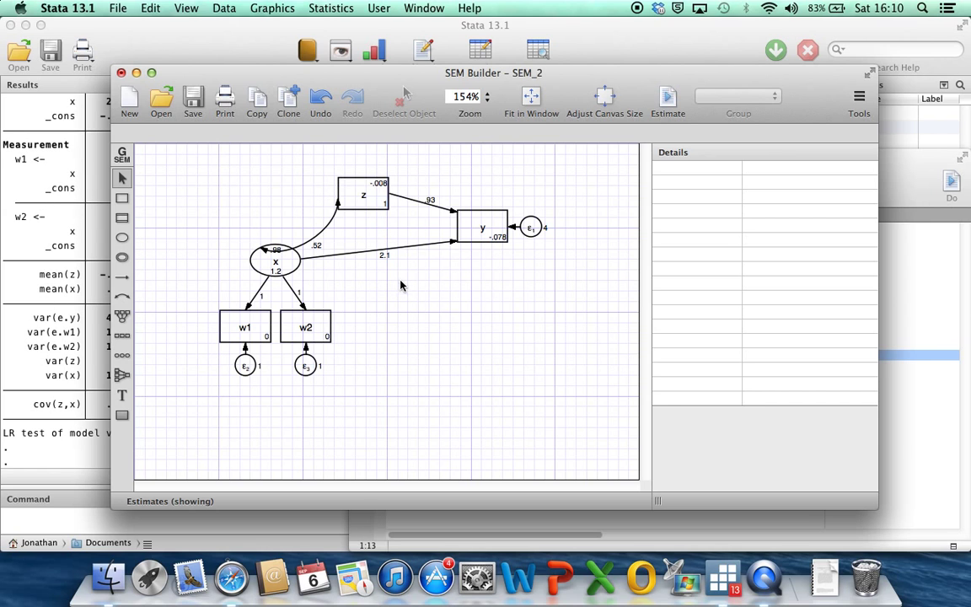
left_click(423, 8)
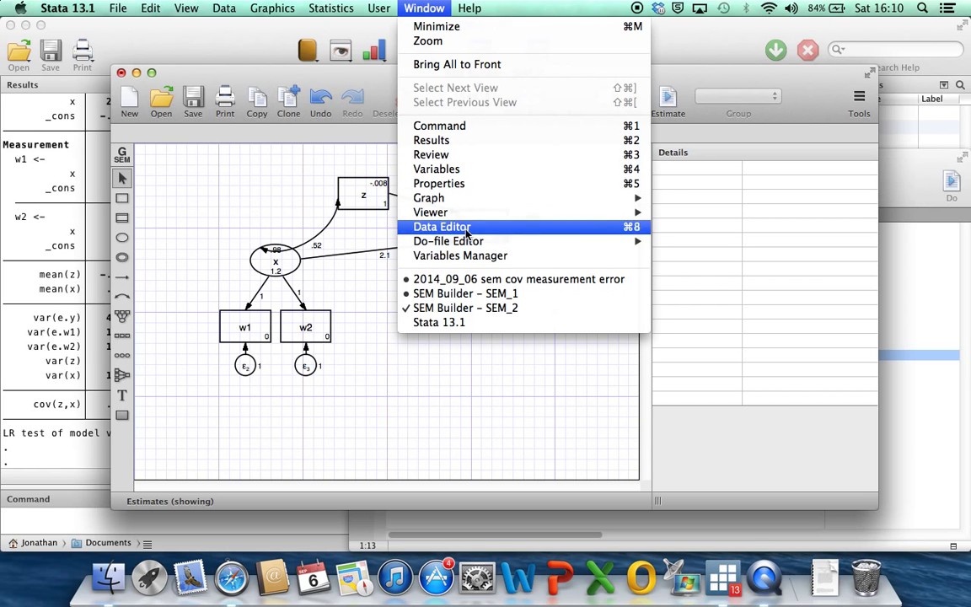
Bring the data-generating do-file forward beside the diagram and select the error coefficient 2 on line 5.
left_click(470, 279)
left_click_drag(466, 160, 537, 269)
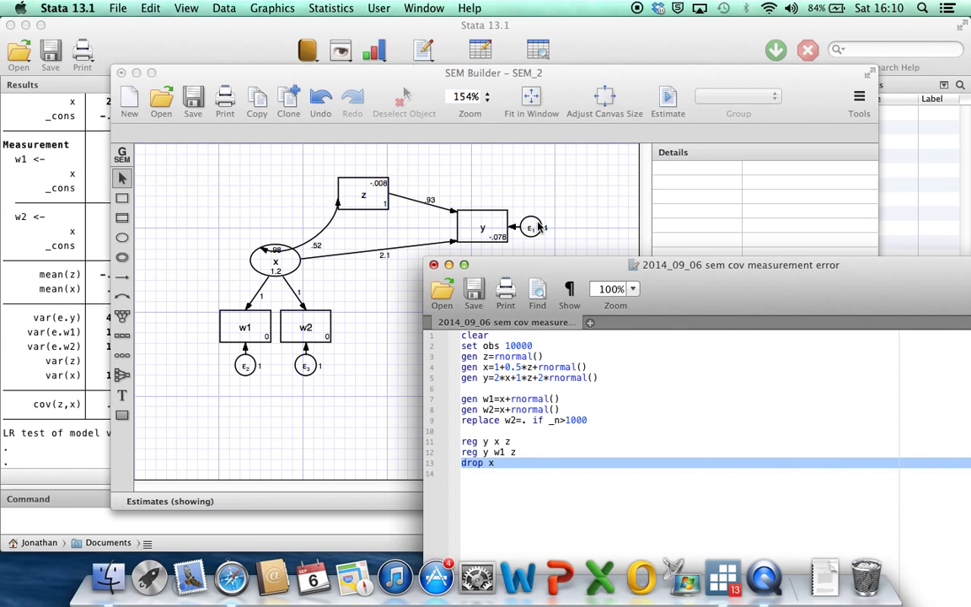
double_click(541, 378)
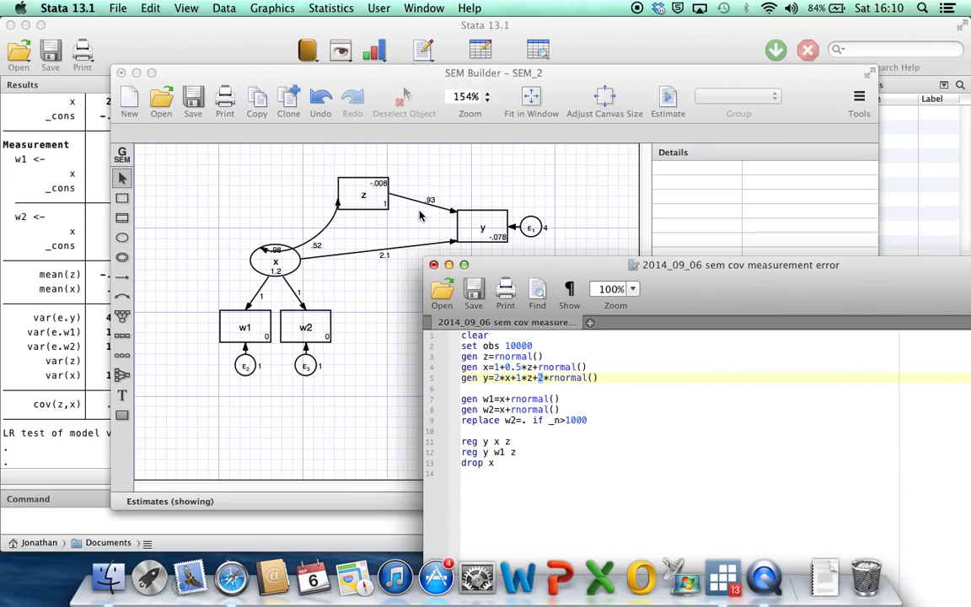
left_click(76, 253)
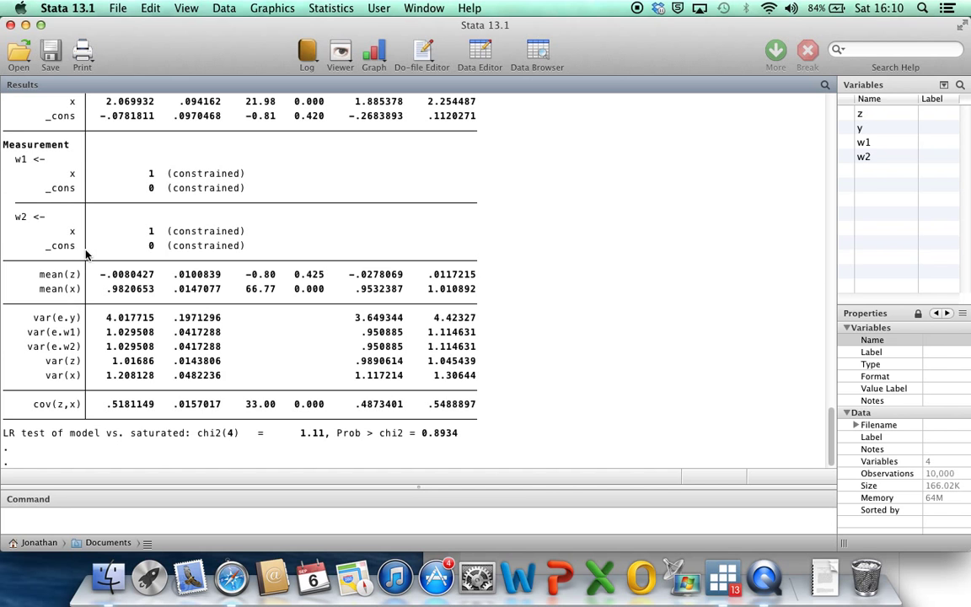
scroll(98, 254, "up", 5)
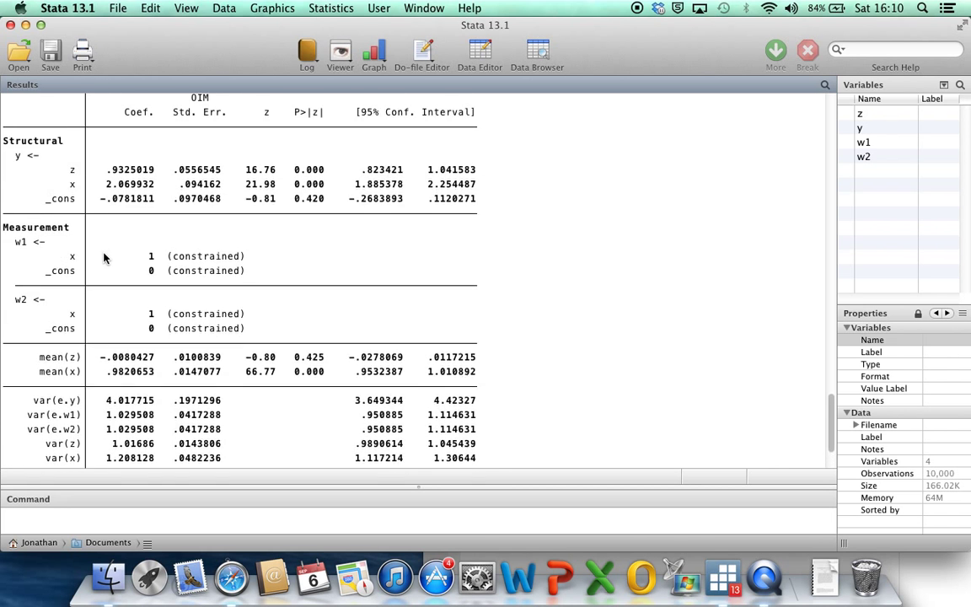
scroll(104, 257, "down", 4)
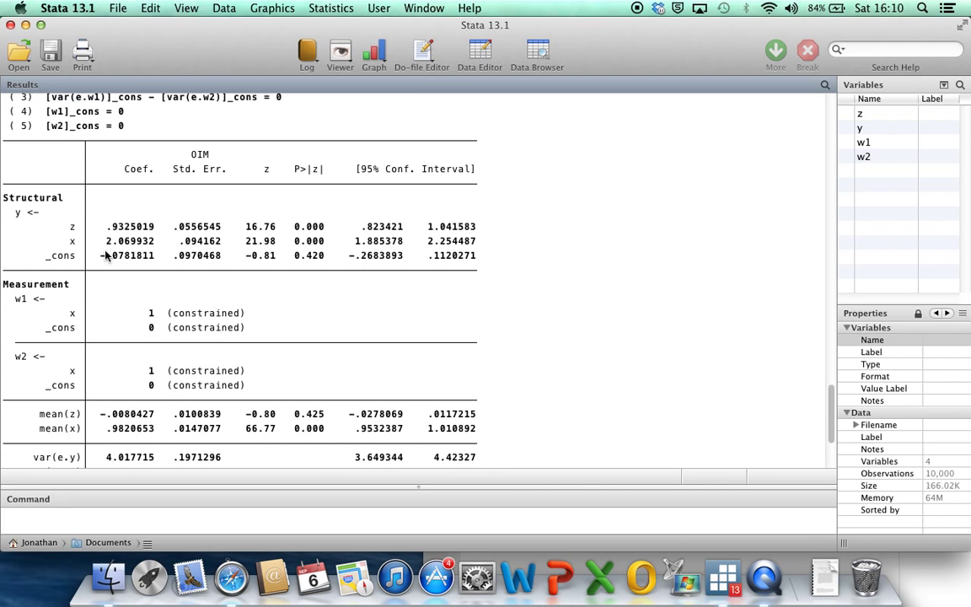
left_click_drag(4, 199, 68, 199)
triple_click(25, 213)
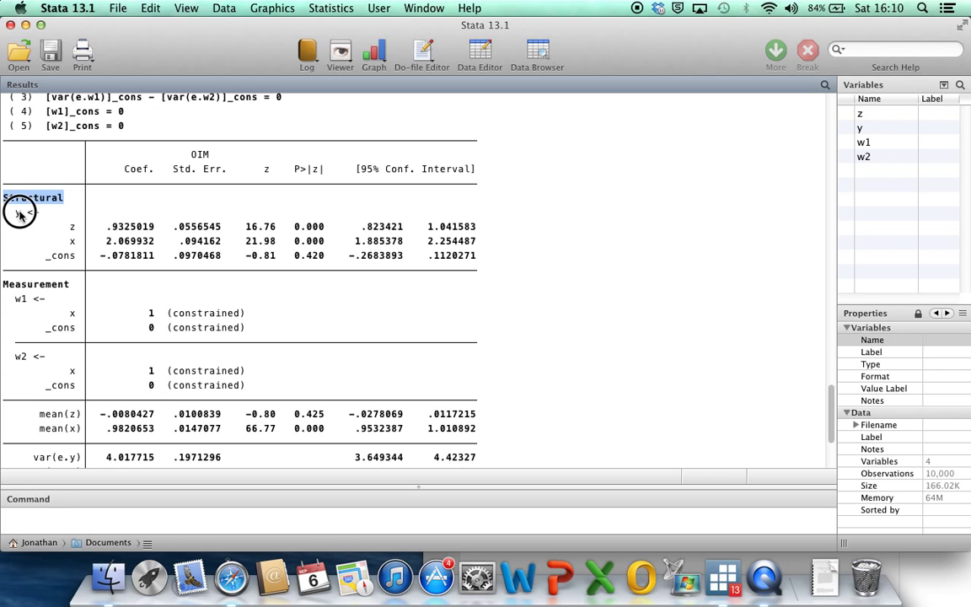
left_click(110, 229)
left_click_drag(109, 234, 131, 231)
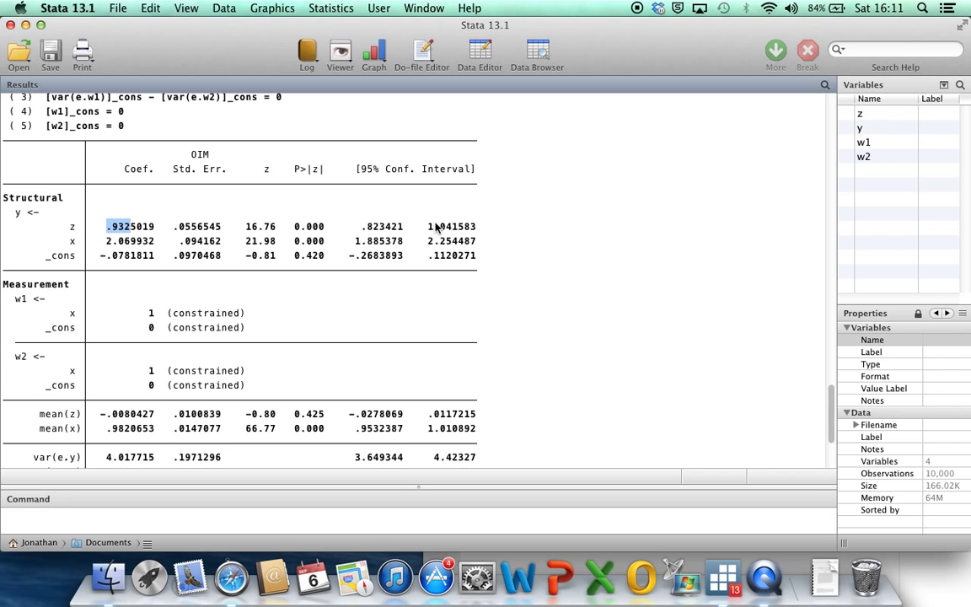
left_click_drag(105, 242, 133, 243)
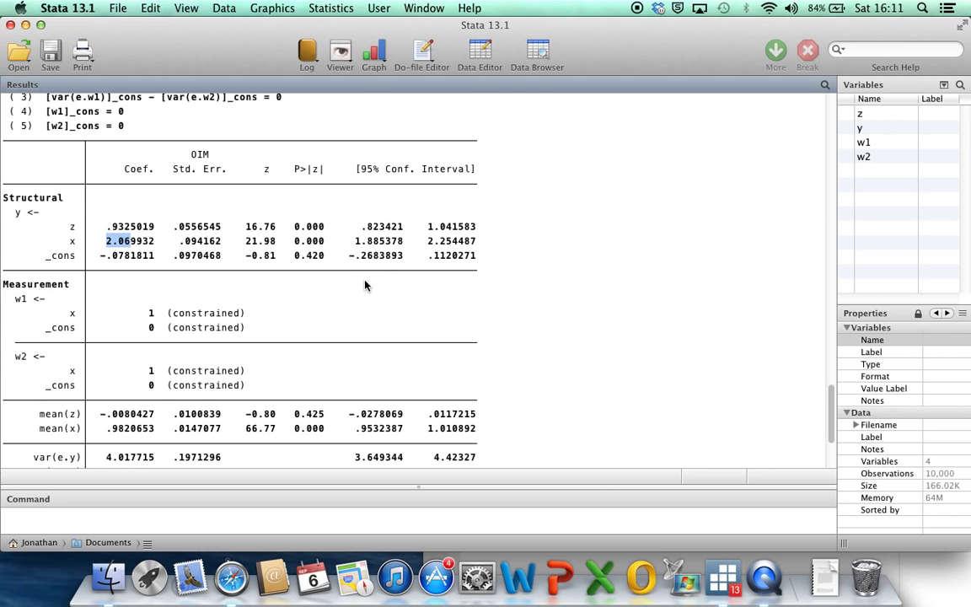
left_click(346, 305)
scroll(263, 274, "down", 5)
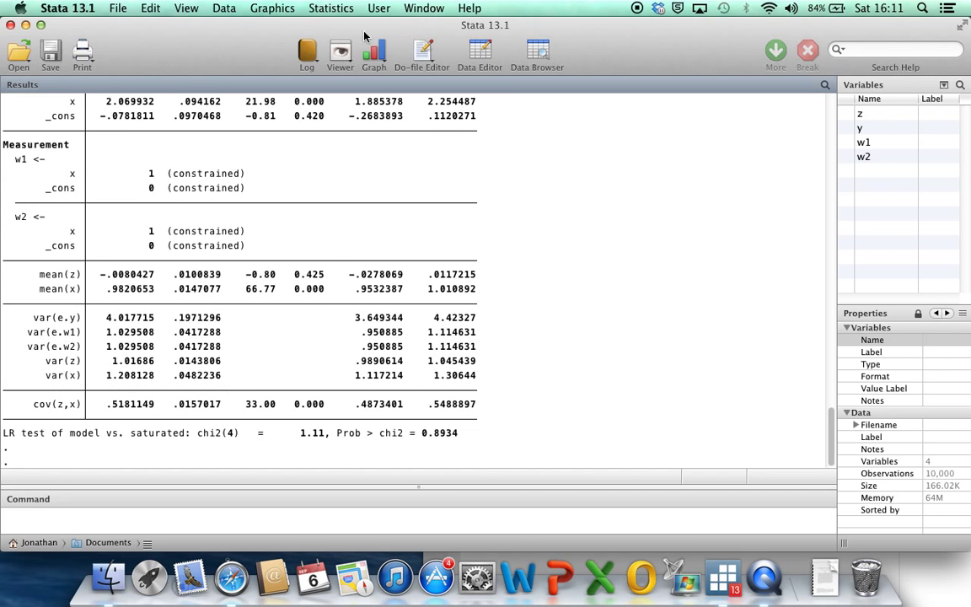
left_click(424, 8)
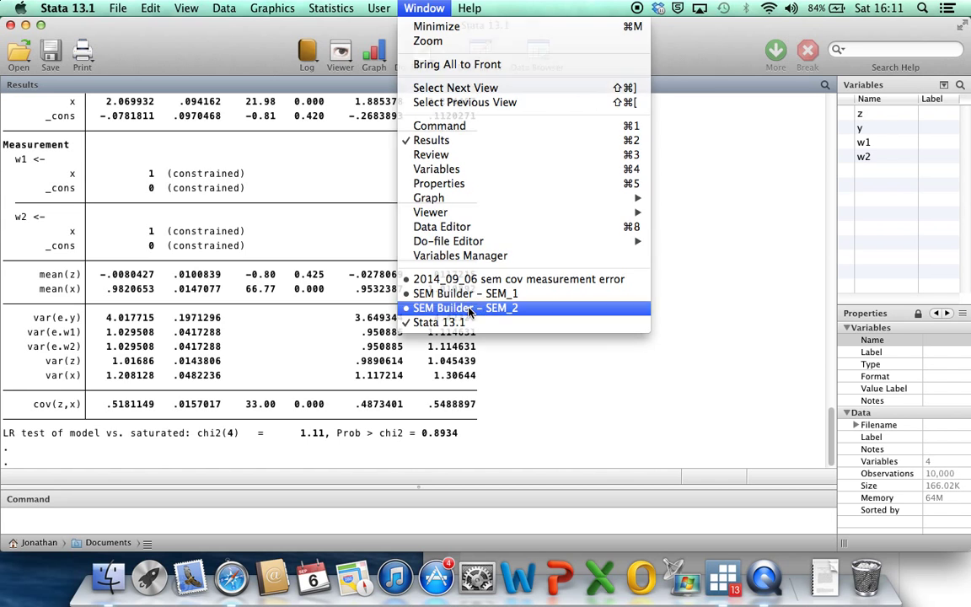
Bring the SEM_2 builder to the front and move it right, beside the Results window.
left_click(468, 309)
left_click_drag(385, 80, 519, 101)
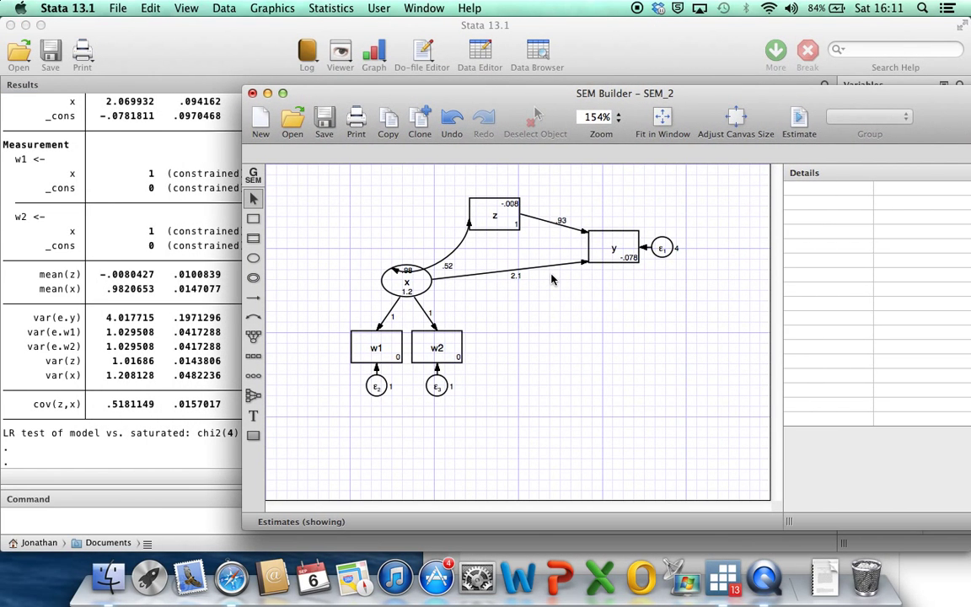